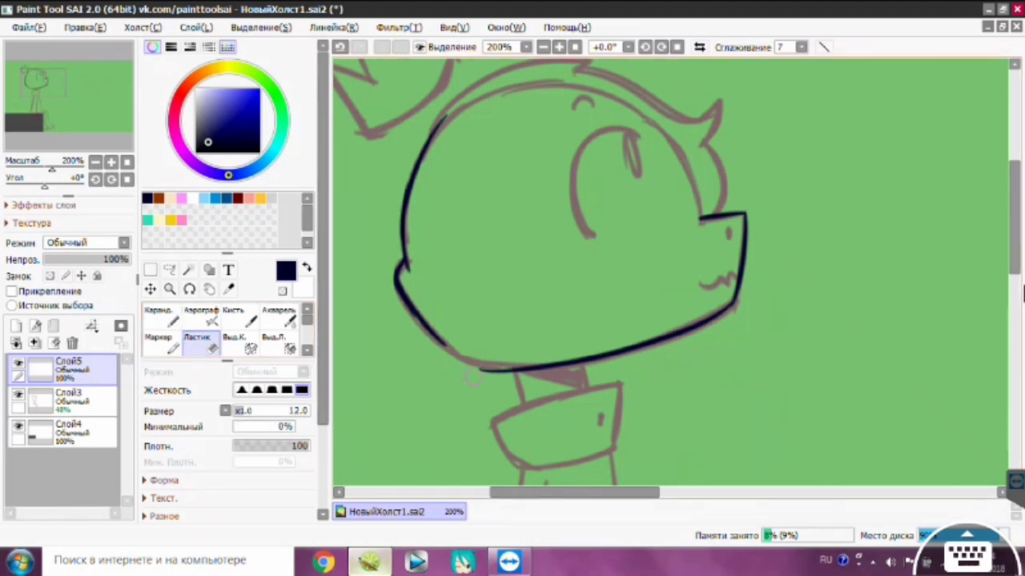
Step: Ink the missing curve of the lower jaw with the pencil, joining the back of the cheek to the chin line
left_click_drag(480, 369, 505, 369)
key("n")
left_click_drag(440, 346, 521, 373)
key("ctrl+z")
left_click_drag(439, 339, 518, 373)
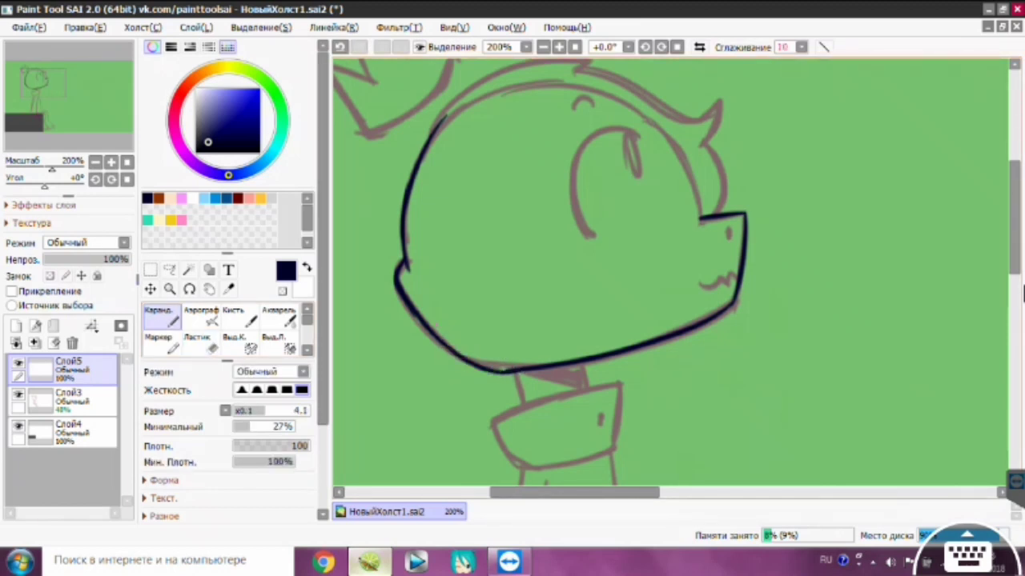
Step: Ink the forehead contour over the sketch from the bridge of the snout up to the top of the head
scroll(669, 272, "up", 3)
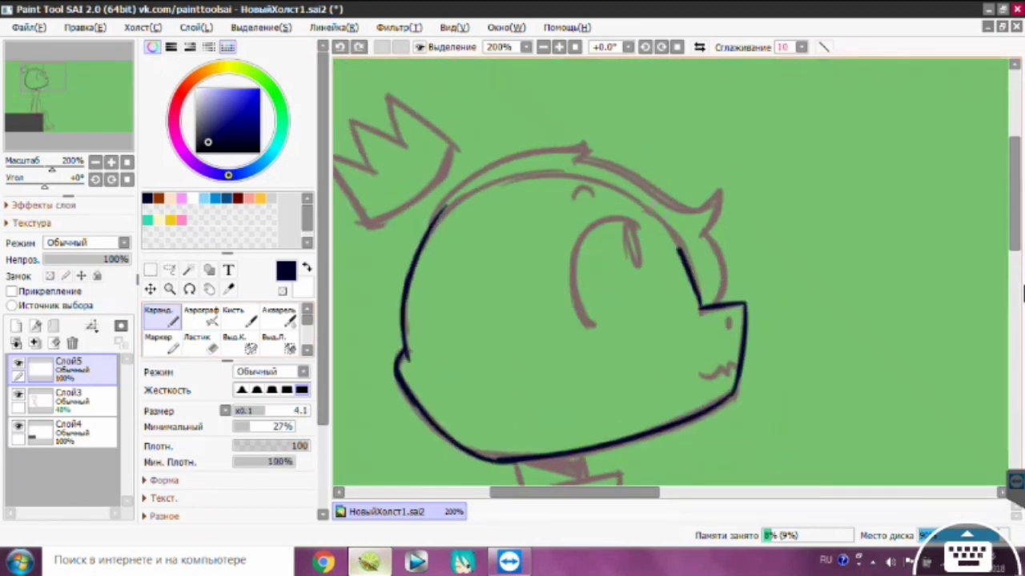
mouse_move(699, 307)
left_mouse_down()
mouse_move(552, 171)
mouse_move(622, 191)
mouse_move(504, 168)
left_mouse_up()
key("ctrl+z")
left_click_drag(567, 170, 437, 232)
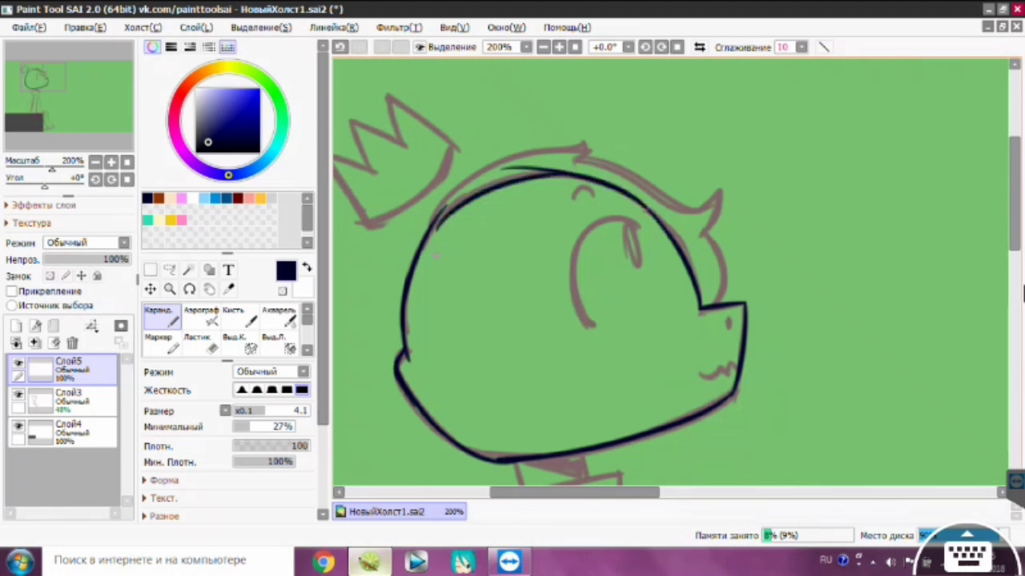
Step: Rework the top and rear curve of the skull until it joins the forehead and the back of the head smoothly
key("ctrl+z")
key("e")
mouse_move(560, 173)
left_mouse_down()
mouse_move(503, 173)
mouse_move(432, 228)
mouse_move(417, 264)
left_mouse_up()
key("n")
key("ctrl+z")
left_click_drag(466, 196, 412, 262)
left_click_drag(563, 173, 480, 194)
key("ctrl+z")
key("ctrl+z")
left_click_drag(581, 169, 501, 184)
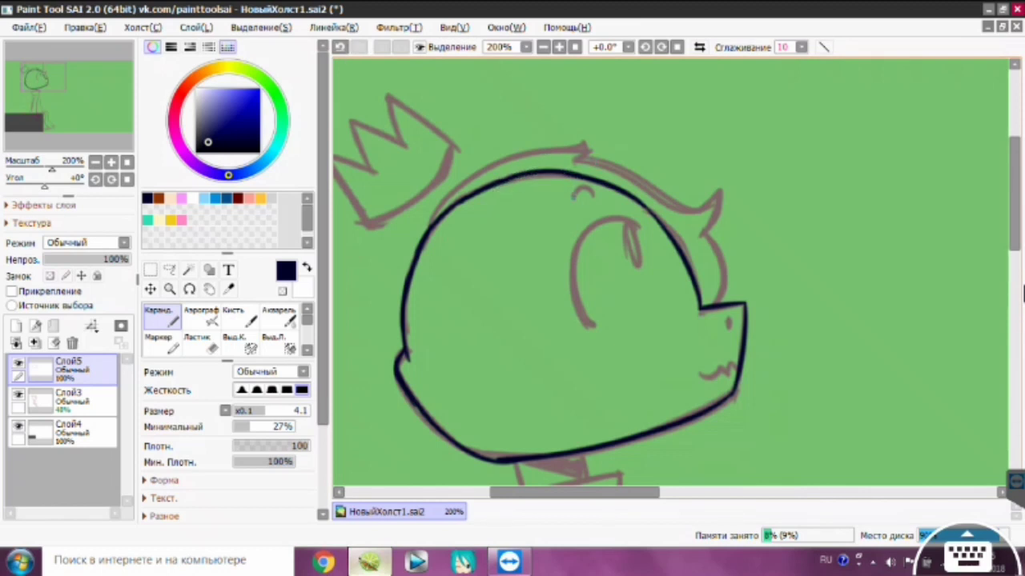
Step: Ink the facial features over the sketch: nostril, zigzag mouth, small eyebrow, and the curved eye with its narrow pupil
scroll(671, 272, "down", 3)
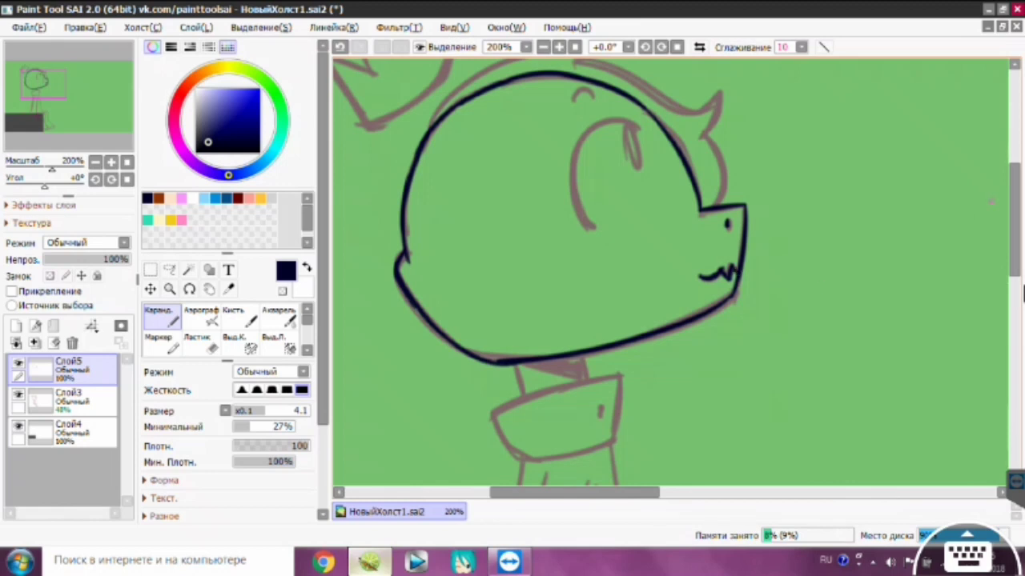
scroll(671, 272, "up", 2)
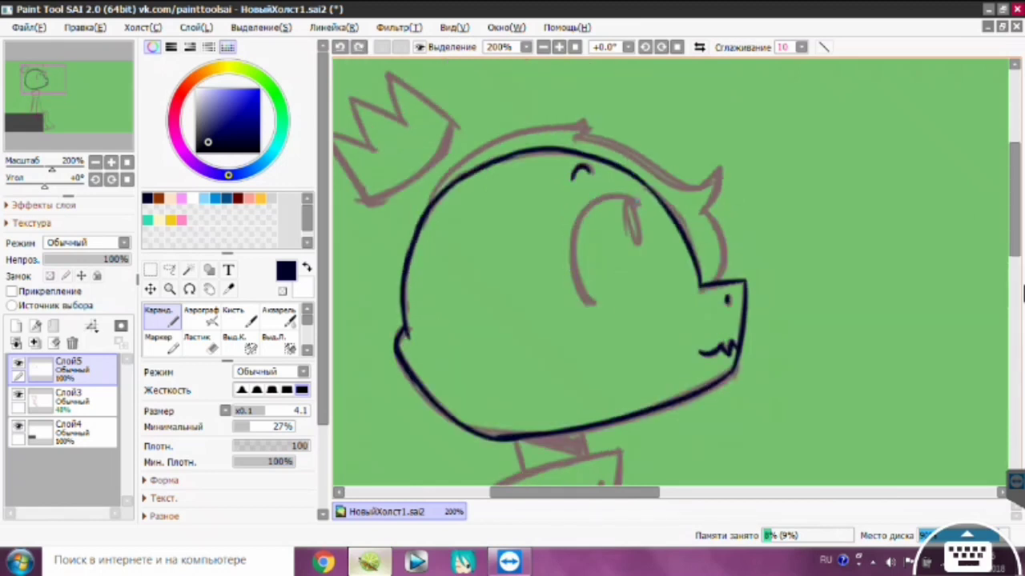
left_click_drag(641, 200, 594, 303)
key("ctrl+z")
left_click_drag(632, 197, 628, 240)
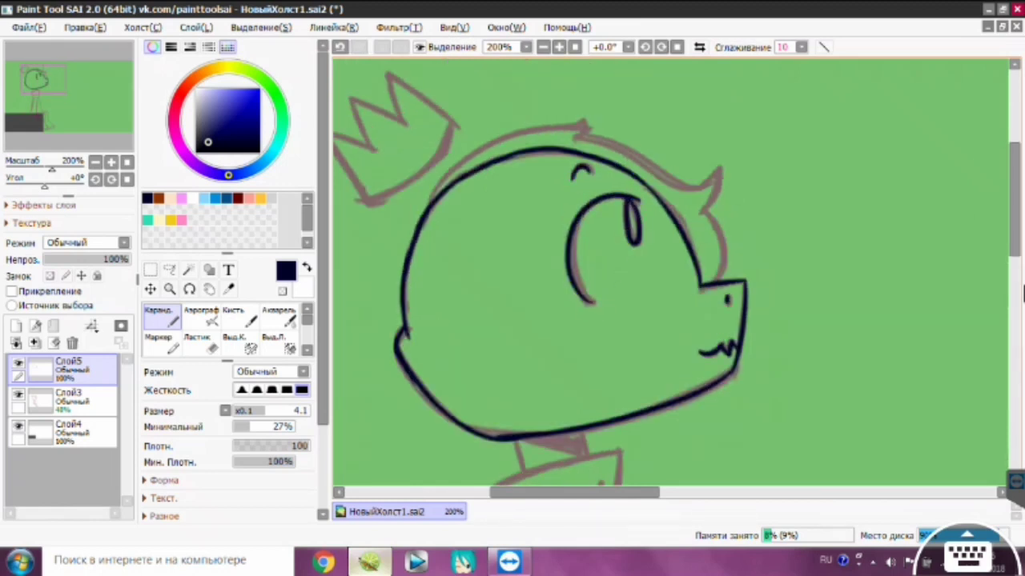
Step: Ink the rear hair line along the top of the head, from the nape to the crown tuft
scroll(670, 273, "up", 1)
left_click_drag(600, 188, 428, 240)
key("ctrl+z")
left_click_drag(564, 185, 424, 245)
key("ctrl+z")
Step: Ink the front of the hair from the crown tuft through the pointed lock down to the snout
mouse_move(586, 156)
left_mouse_down()
mouse_move(428, 239)
mouse_move(710, 216)
mouse_move(703, 249)
left_mouse_up()
key("ctrl+z")
key("ctrl+z")
left_click_drag(704, 244, 725, 308)
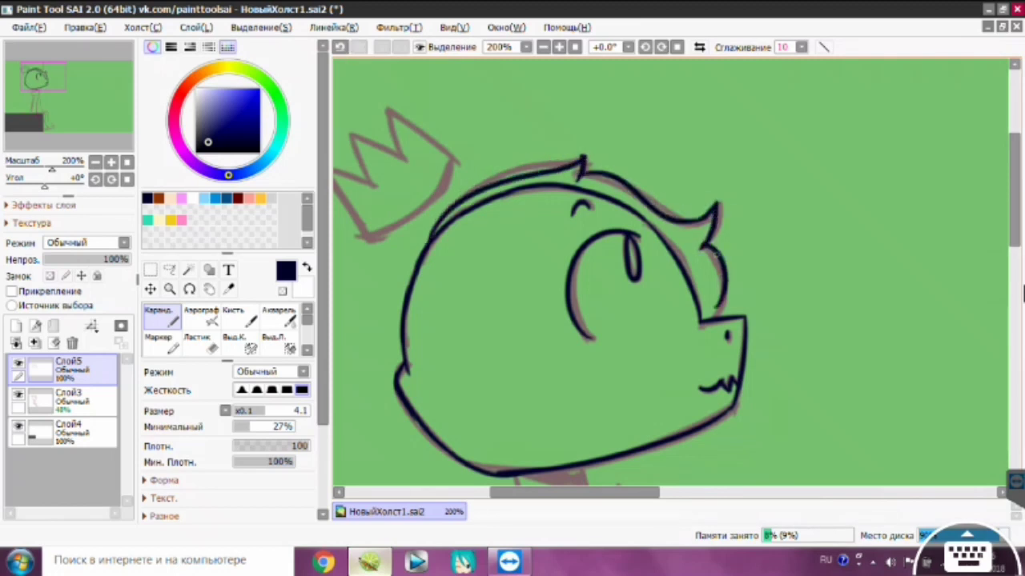
key("ctrl+z")
left_click_drag(704, 244, 725, 314)
Step: Ink the crown behind the head with its curved base and three spikes, erasing the overshoot at the tallest tip
left_click_drag(561, 473, 711, 474)
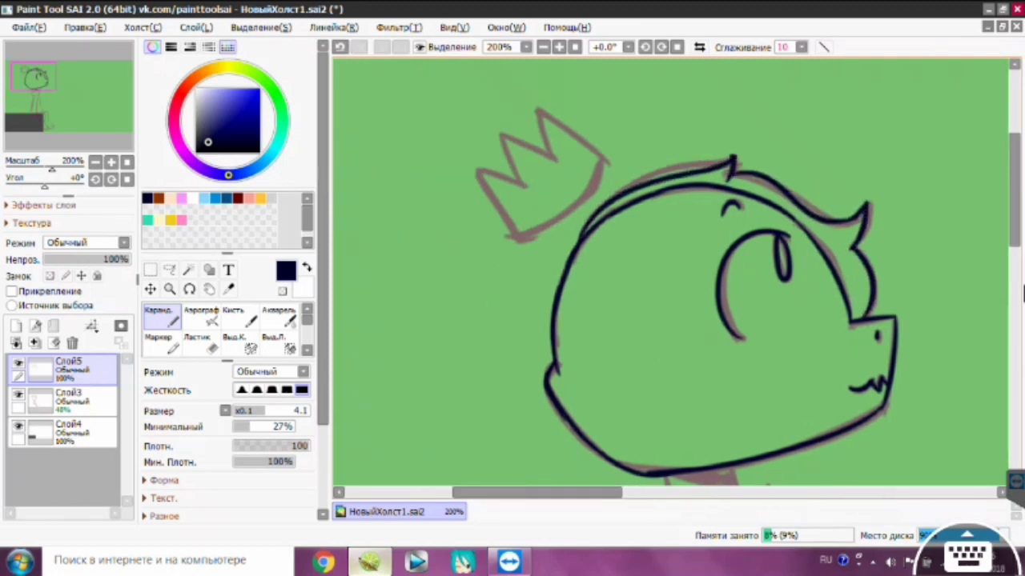
left_click_drag(606, 157, 519, 237)
key("ctrl+z")
mouse_move(538, 104)
left_mouse_down()
mouse_move(575, 129)
mouse_move(526, 104)
mouse_move(552, 161)
left_mouse_up()
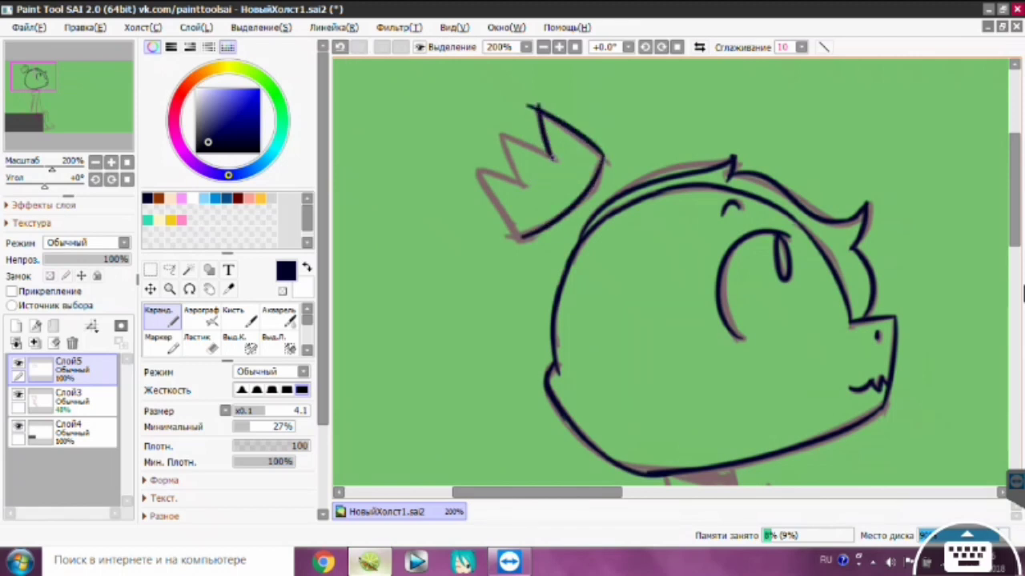
key("e")
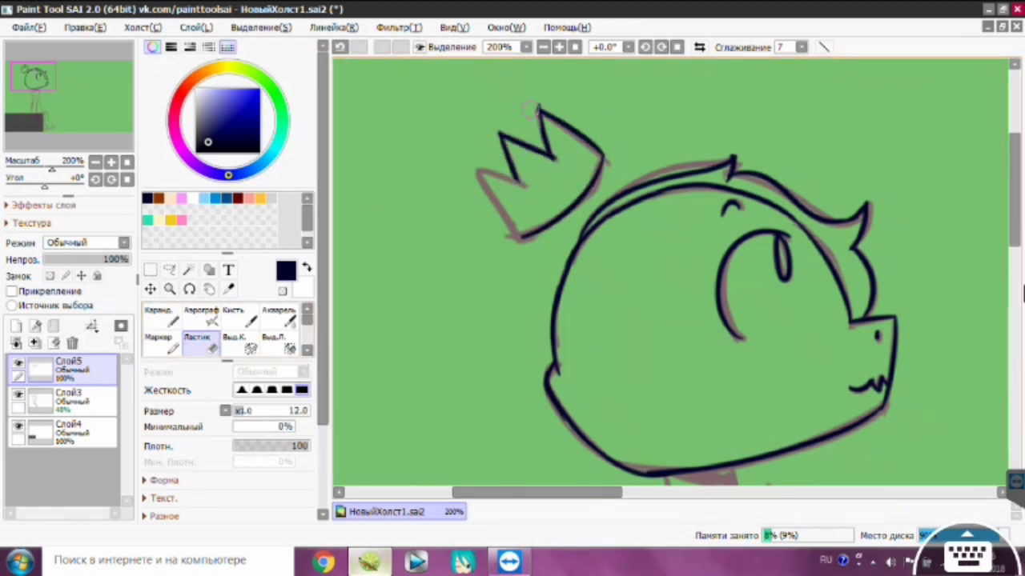
key("n")
left_click_drag(524, 184, 528, 236)
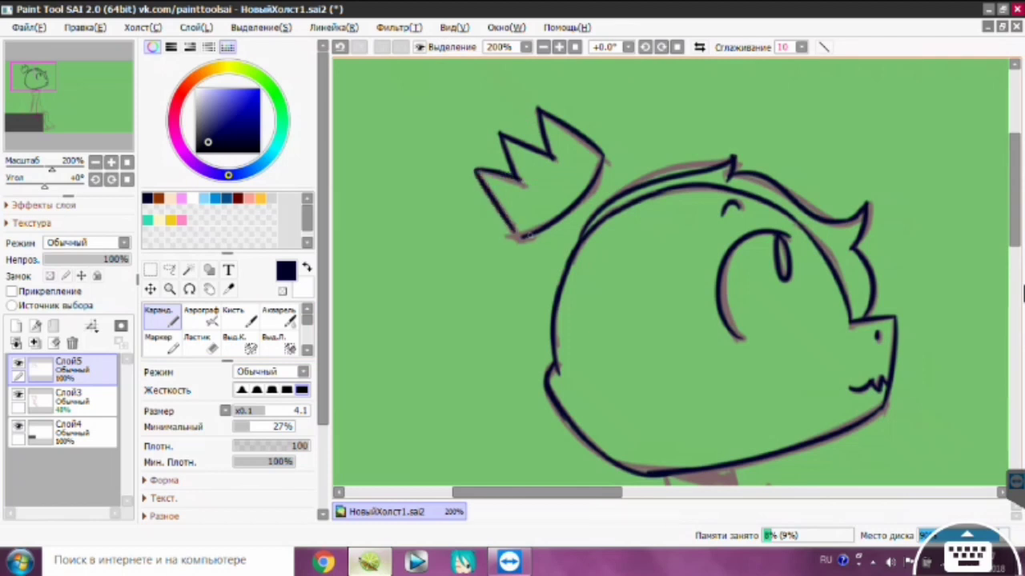
Step: Ink the two short neck lines between the jaw and the collar
scroll(670, 273, "down", 5)
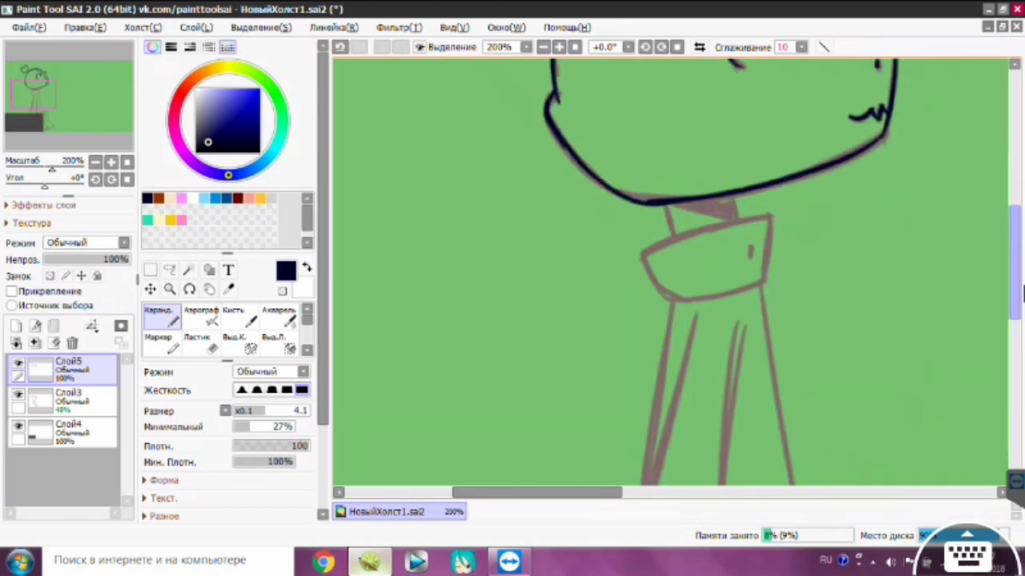
left_click_drag(752, 213, 668, 284)
left_click_drag(733, 186, 736, 209)
left_click_drag(640, 240, 756, 220)
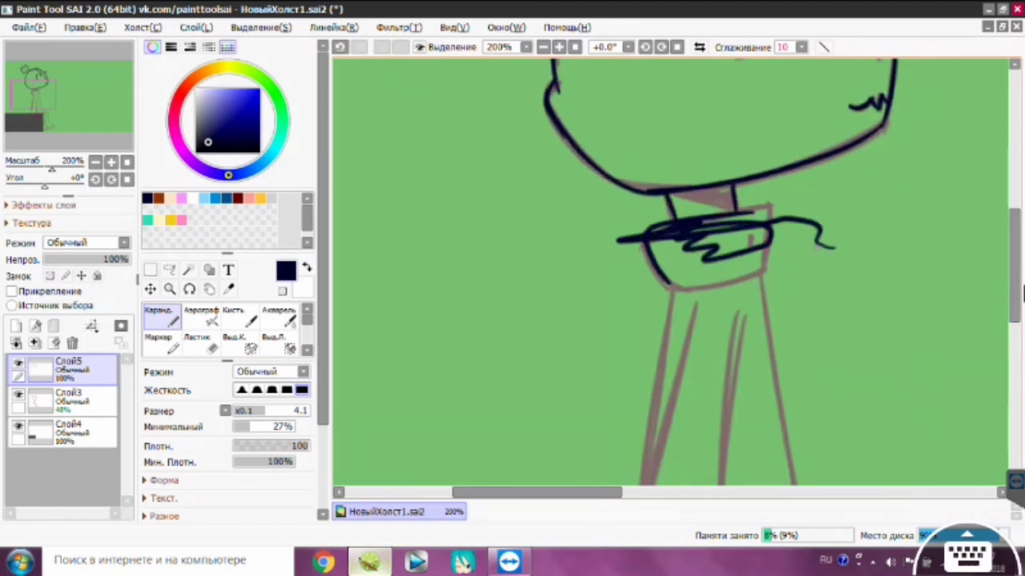
left_click_drag(625, 272, 829, 253)
key("ctrl+z")
key("ctrl+z")
key("ctrl+z")
key("ctrl+z")
left_click_drag(415, 294, 485, 303)
left_click_drag(432, 235, 432, 246)
left_click_drag(468, 225, 469, 256)
key("ctrl+z")
key("ctrl+z")
key("ctrl+z")
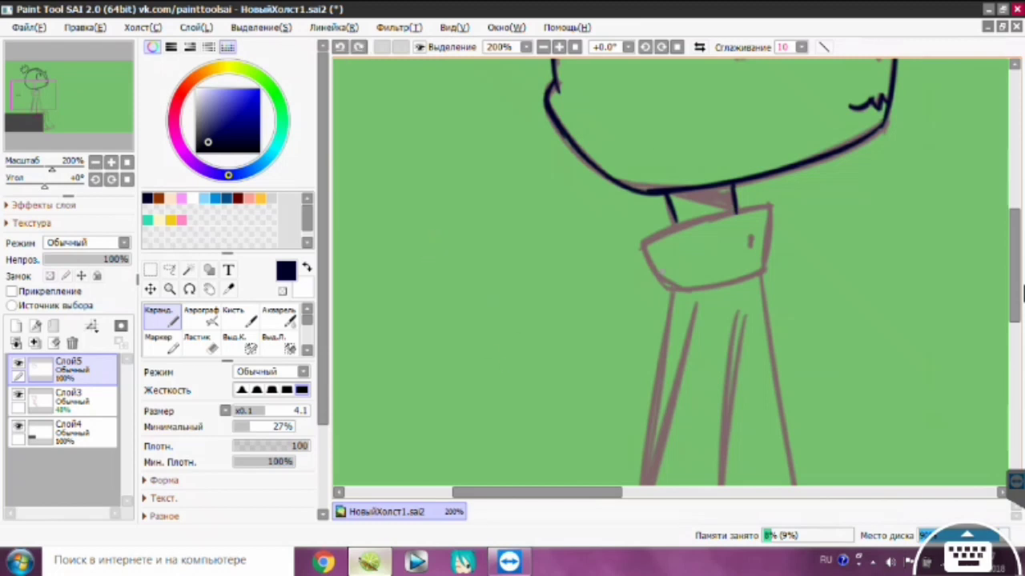
Step: Ink the closed collar outline and the diagonal shadow edge across the neck
mouse_move(662, 282)
left_mouse_down()
mouse_move(770, 210)
mouse_move(664, 285)
left_mouse_up()
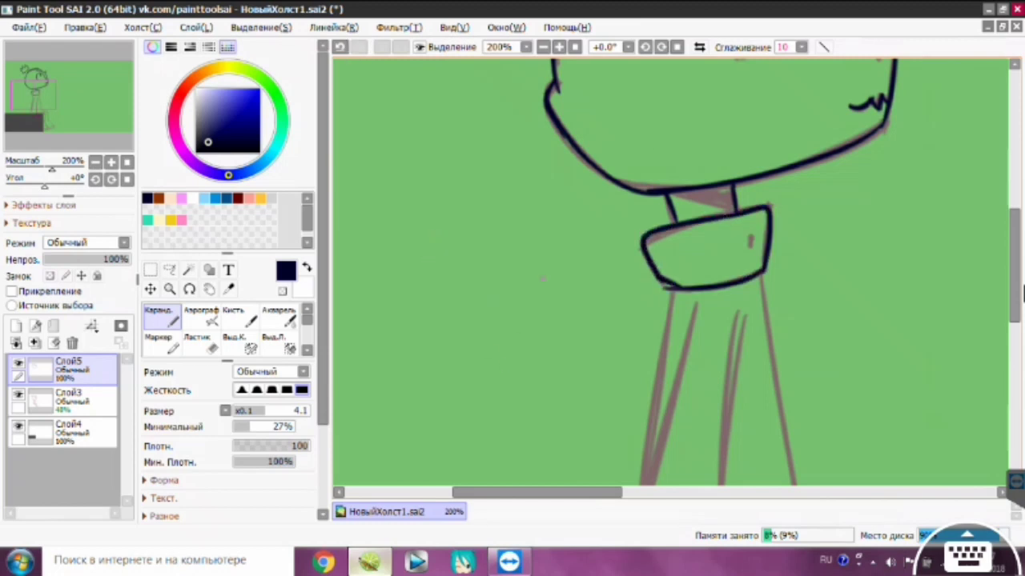
left_click_drag(661, 191, 735, 212)
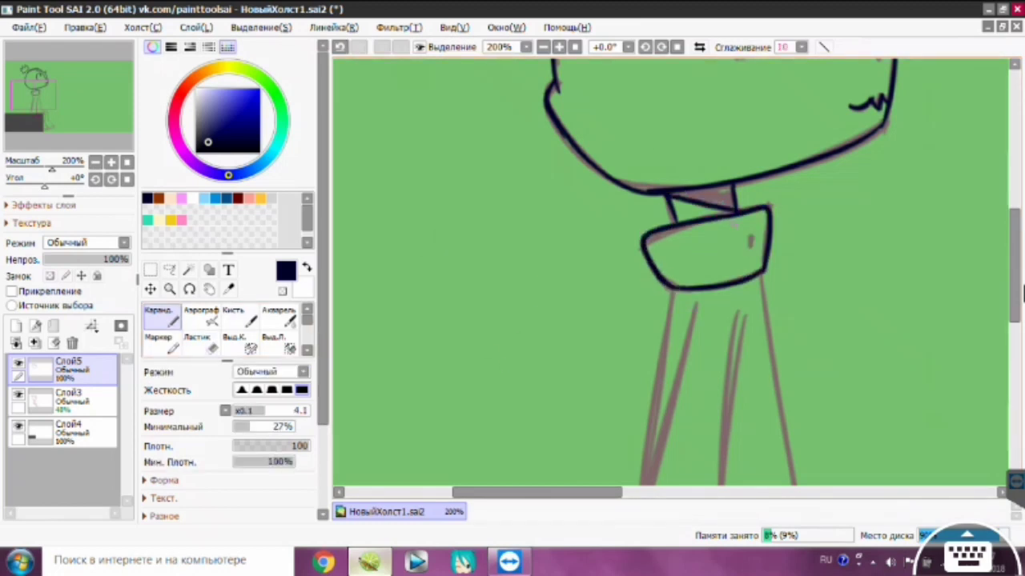
Step: Ink the back line of the torso and both long edges of the sleeve, closing the cuff with a curve
scroll(671, 272, "down", 3)
left_click_drag(673, 120, 640, 314)
key("ctrl+z")
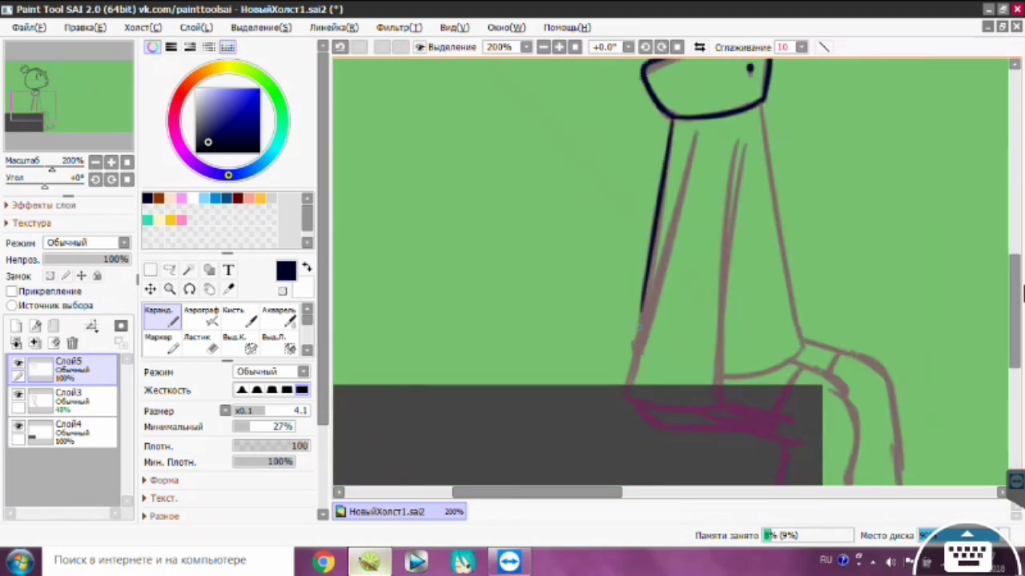
left_click_drag(695, 133, 635, 375)
mouse_move(740, 157)
left_mouse_down()
mouse_move(715, 428)
mouse_move(721, 397)
left_mouse_up()
key("ctrl+z")
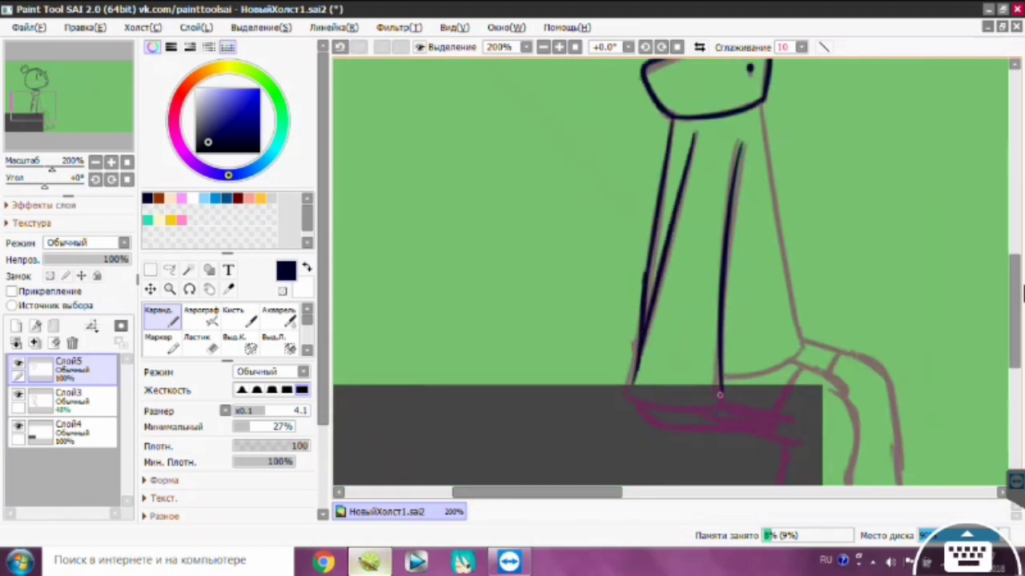
left_click_drag(620, 381, 722, 395)
key("e")
key("n")
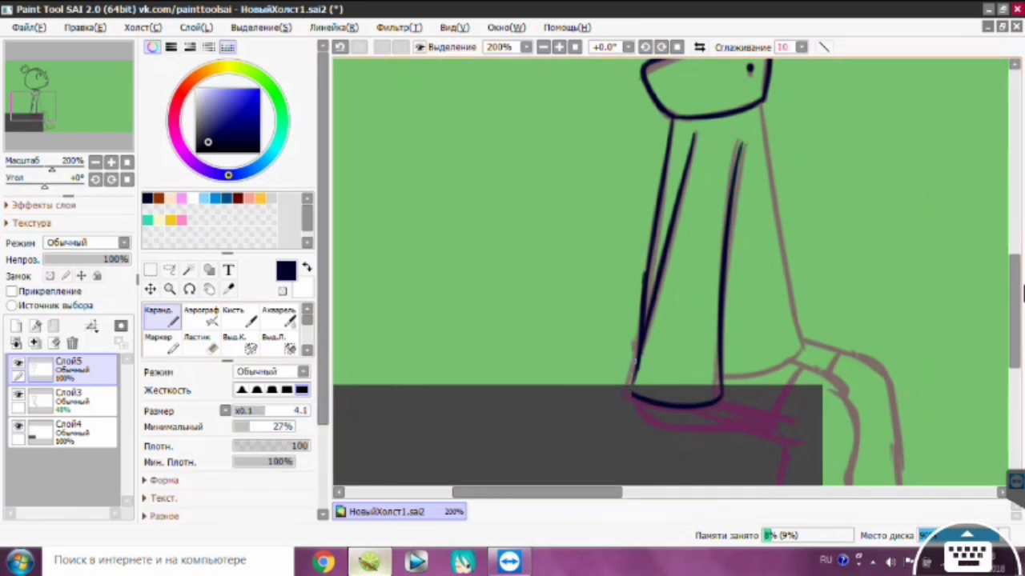
Step: Ink the hand resting on the dark block below the cuff, including its pointed fingers
left_click_drag(624, 381, 464, 416)
scroll(561, 321, "up", 1)
scroll(671, 273, "down", 3)
mouse_move(696, 214)
left_mouse_down()
mouse_move(789, 247)
mouse_move(586, 252)
left_mouse_up()
key("ctrl+z")
key("ctrl+z")
mouse_move(530, 218)
left_mouse_down()
mouse_move(609, 273)
mouse_move(644, 274)
left_mouse_up()
left_click_drag(786, 242, 603, 269)
key("ctrl+z")
left_click_drag(787, 251, 696, 276)
Step: Ink the front line of the torso from the collar down to the lap
scroll(768, 264, "right", 2)
scroll(670, 272, "down", 4)
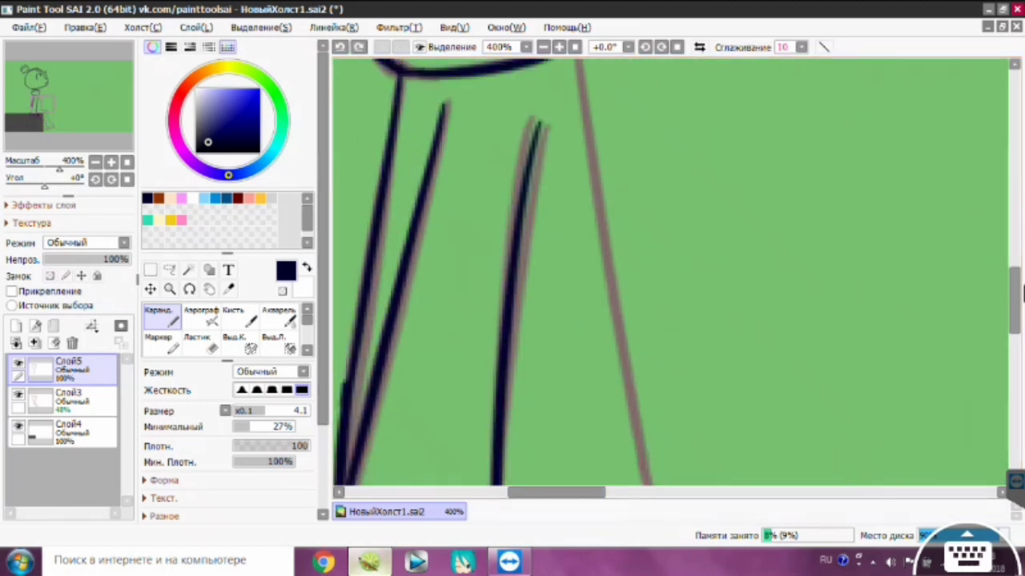
key("ctrl+z")
mouse_move(637, 234)
left_mouse_down()
mouse_move(672, 410)
mouse_move(607, 442)
mouse_move(669, 414)
left_mouse_up()
key("ctrl+z")
key("ctrl+z")
key("ctrl+z")
key("ctrl+z")
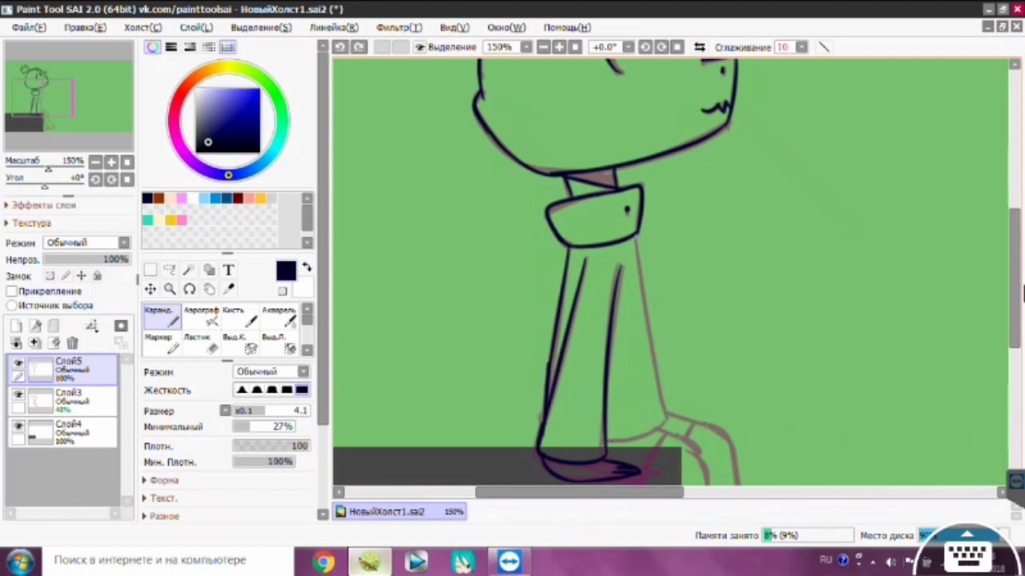
key("ctrl+y")
left_click_drag(690, 226, 762, 261)
left_click_drag(677, 255, 762, 261)
left_click_drag(686, 234, 726, 239)
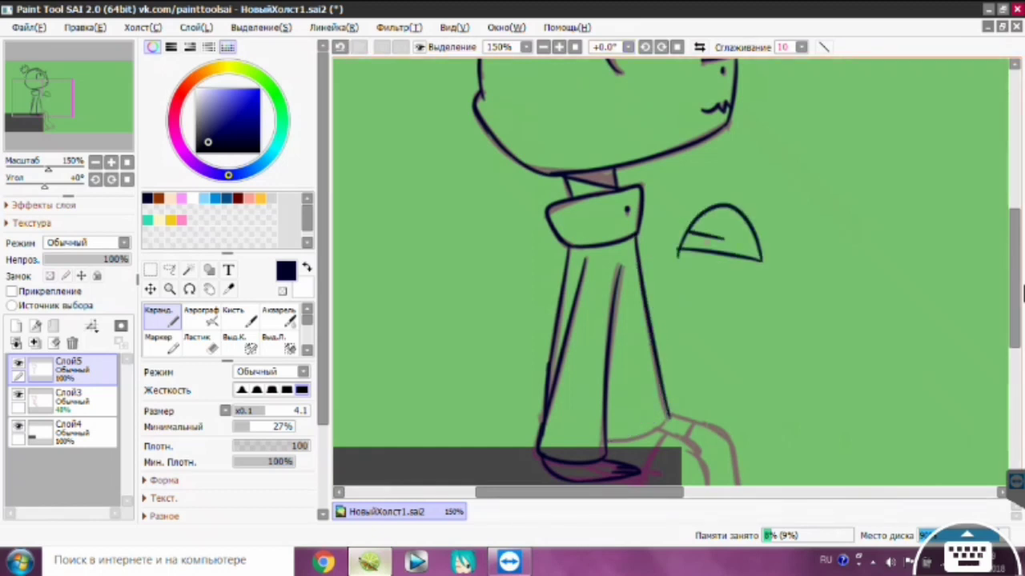
left_click_drag(684, 154, 695, 166)
left_click_drag(698, 170, 697, 202)
left_click_drag(737, 175, 734, 198)
key("ctrl+z")
key("ctrl+z")
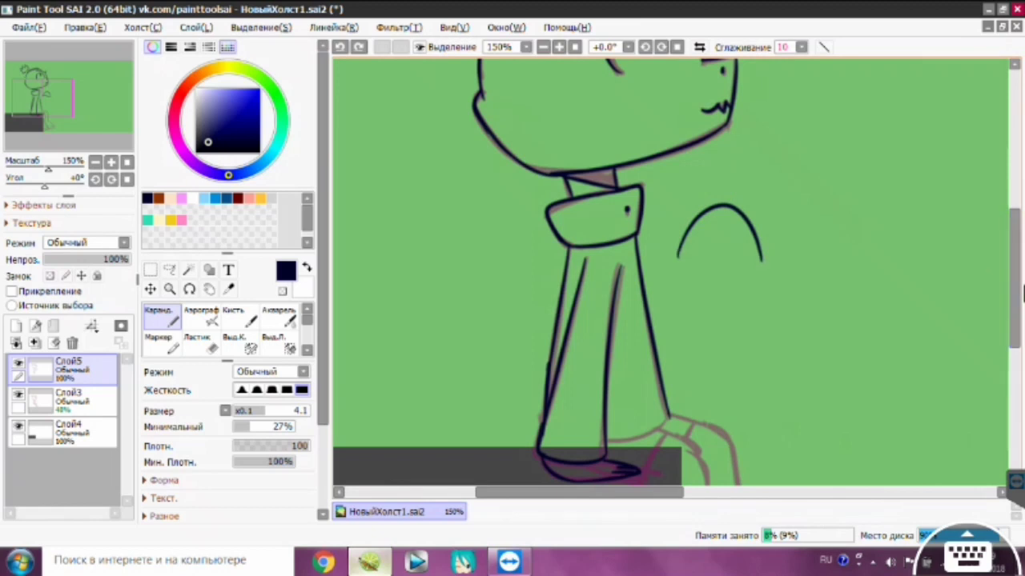
scroll(1023, 292, "down", 5)
left_click_drag(574, 228, 560, 245)
left_click_drag(732, 197, 858, 189)
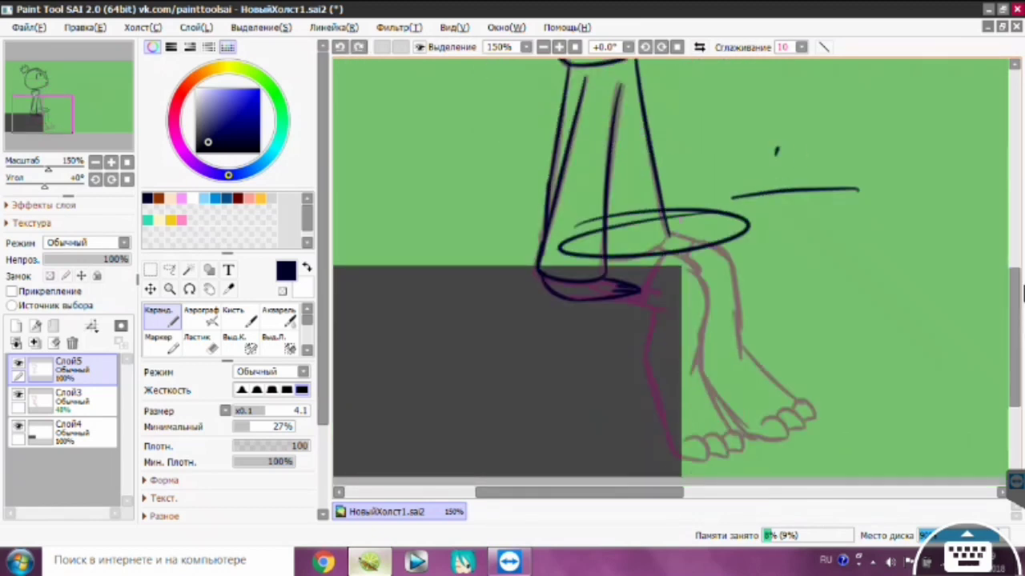
key("ctrl+z")
key("ctrl+z")
key("ctrl+z")
Step: Ink the shirt's lower hem and the far leg's contour over the thigh, knee and shin
left_click_drag(609, 259, 669, 233)
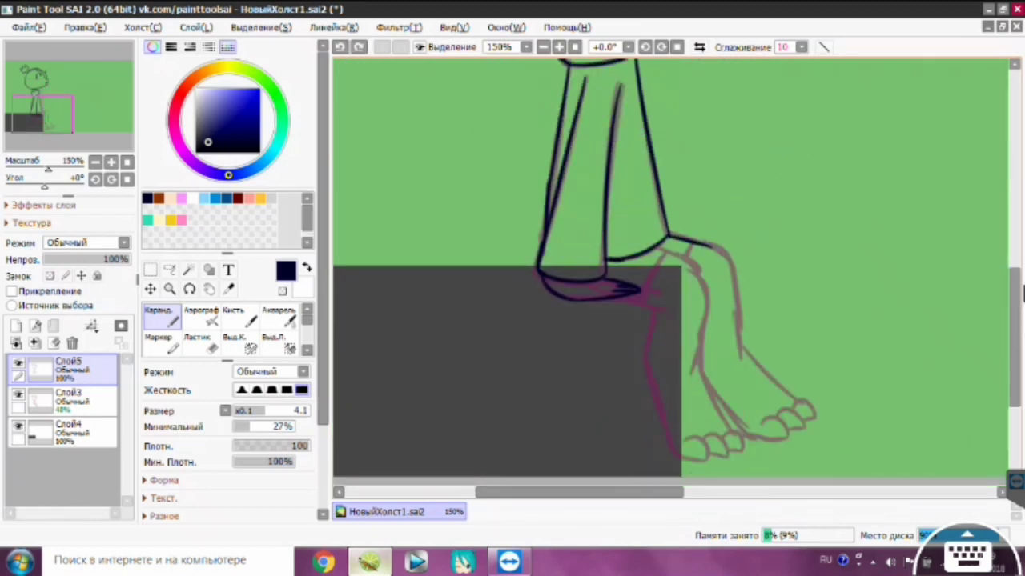
key("ctrl+plus")
key("ctrl+plus")
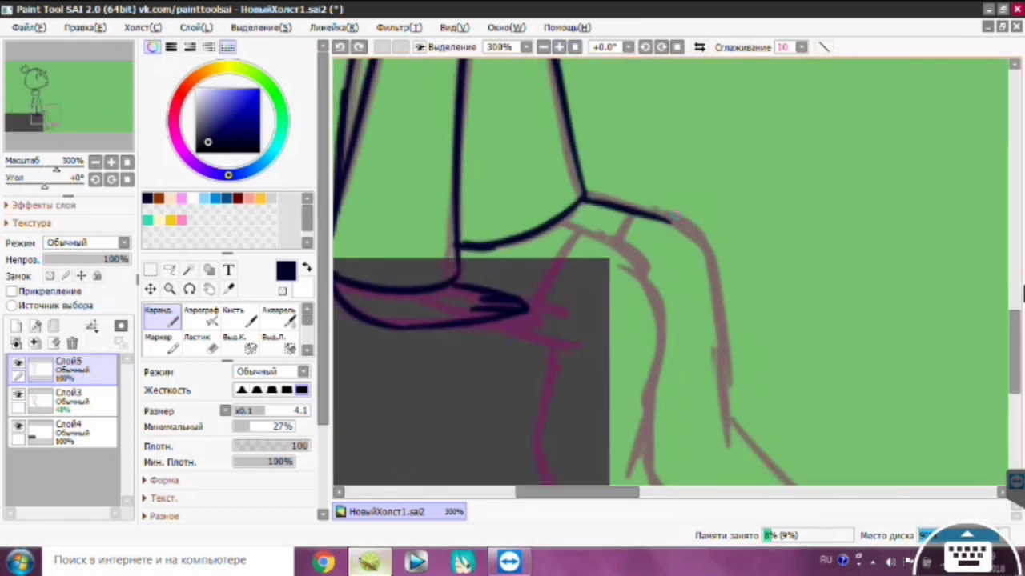
scroll(671, 272, "down", 1)
left_click_drag(661, 224, 726, 444)
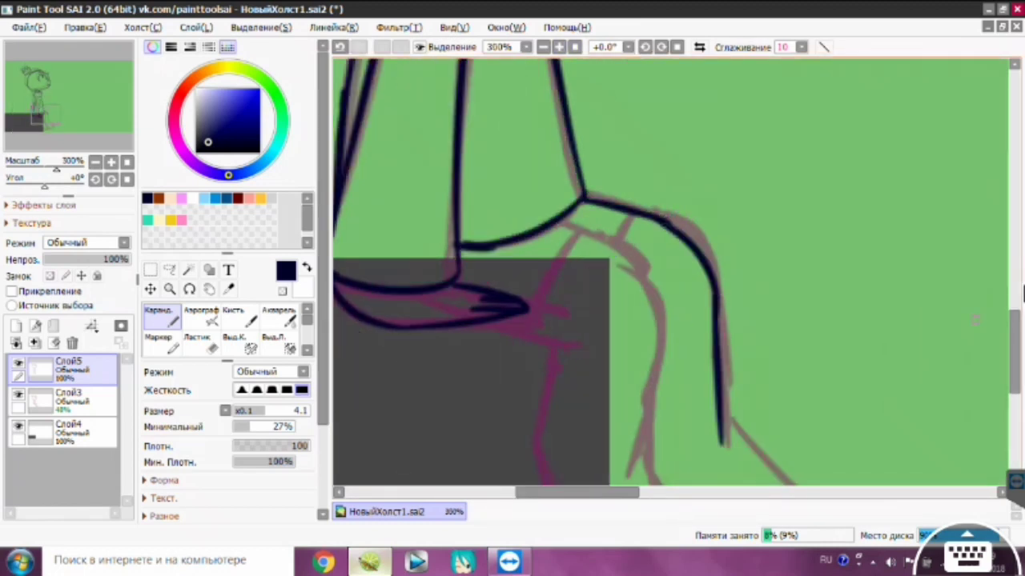
Step: Ink the far foot's instep, its three rounded toes and the sole line
scroll(671, 272, "down", 4)
left_click_drag(722, 93, 836, 222)
scroll(671, 273, "up", 1)
key("ctrl+z")
mouse_move(722, 194)
left_mouse_down()
mouse_move(851, 339)
mouse_move(799, 336)
mouse_move(818, 314)
mouse_move(852, 340)
mouse_move(825, 314)
mouse_move(858, 354)
left_mouse_up()
key("ctrl+z")
key("ctrl+z")
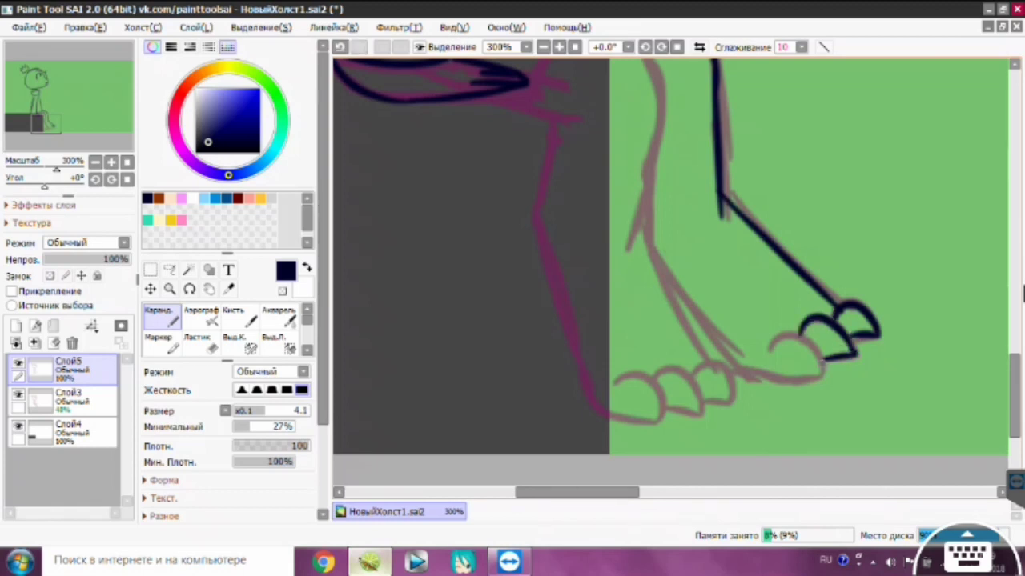
left_click_drag(770, 346, 825, 377)
left_click_drag(735, 375, 825, 383)
Step: Ink the near leg's front contour down the shin and along the instep to the toes
scroll(554, 126, "up", 2)
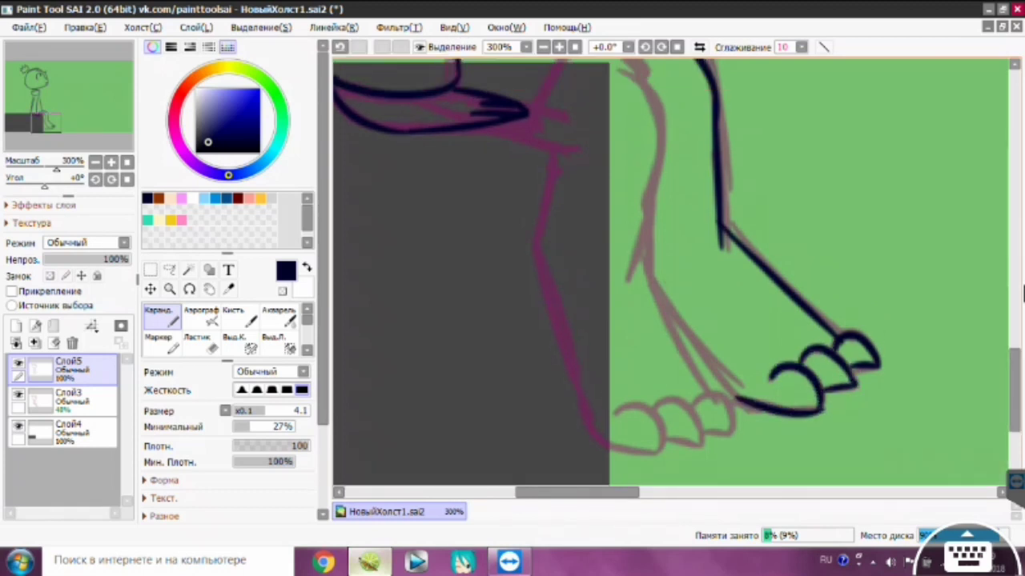
mouse_move(555, 126)
left_mouse_down()
mouse_move(658, 191)
mouse_move(632, 362)
left_mouse_up()
scroll(632, 361, "down", 3)
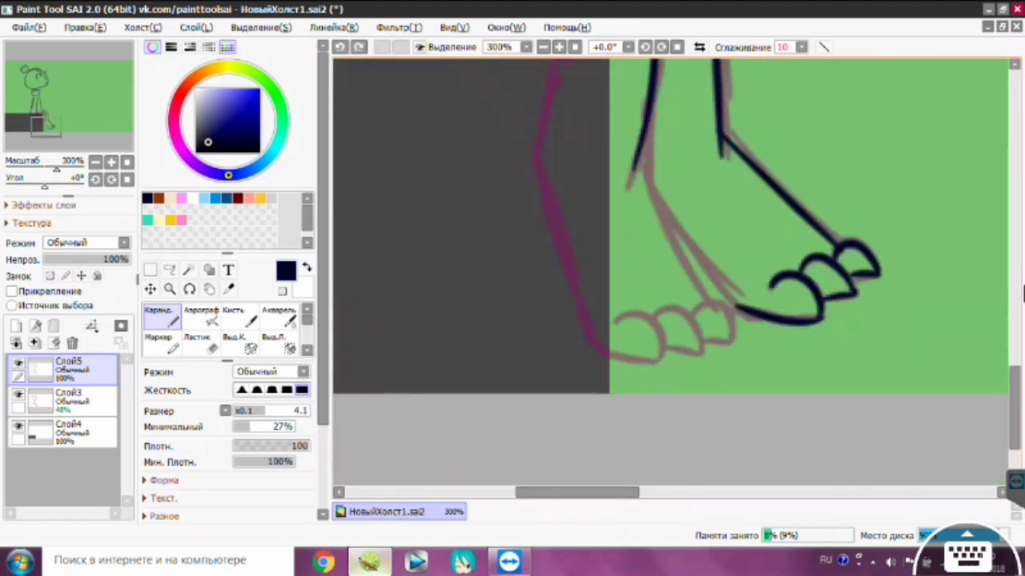
left_click_drag(641, 152, 730, 306)
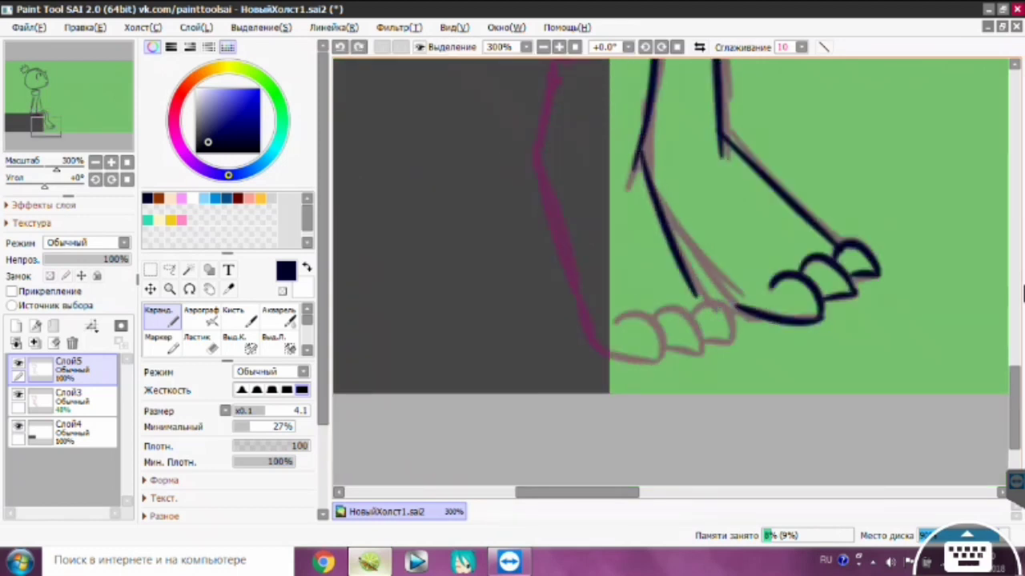
key("ctrl+z")
mouse_move(640, 150)
left_mouse_down()
mouse_move(730, 314)
mouse_move(737, 306)
mouse_move(736, 342)
left_mouse_up()
Step: Ink the rounded toes of the near foot over the sketch, redrawing strokes that miss the guide lines
left_click_drag(671, 314, 704, 352)
key("ctrl+z")
left_click_drag(656, 330, 701, 360)
key("ctrl+z")
left_click_drag(640, 315, 663, 352)
key("ctrl+z")
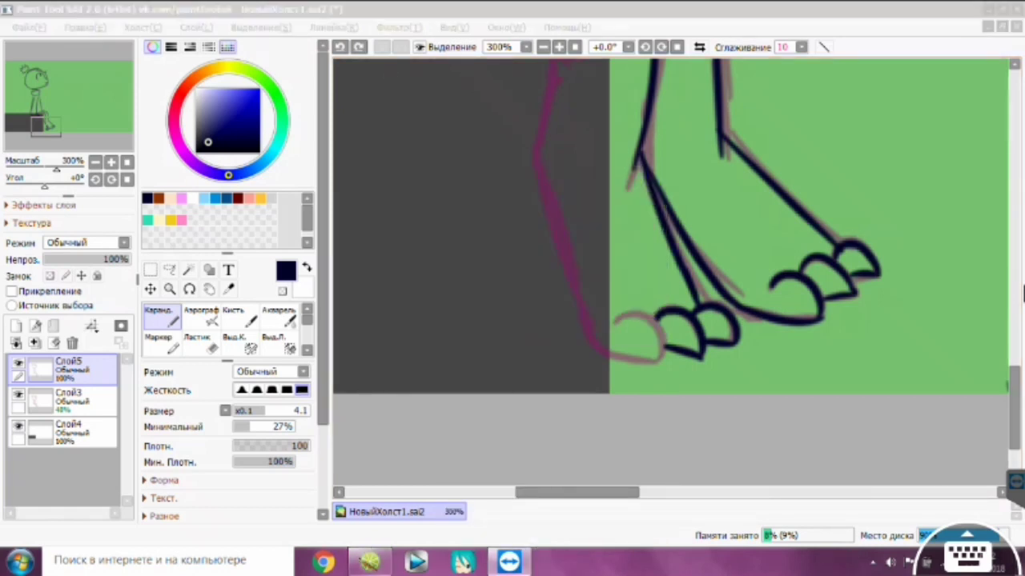
scroll(619, 347, "up", 1)
mouse_move(615, 346)
left_mouse_down()
mouse_move(591, 378)
mouse_move(668, 392)
left_mouse_up()
key("ctrl+z")
Step: Ink the back of the near calf and the underside of the near thigh over the dark block
scroll(583, 142, "up", 1)
mouse_move(479, 99)
left_mouse_down()
mouse_move(578, 136)
mouse_move(546, 269)
left_mouse_up()
key("ctrl+z")
mouse_move(535, 212)
left_mouse_down()
mouse_move(596, 417)
mouse_move(552, 276)
left_mouse_up()
scroll(670, 273, "down", 4)
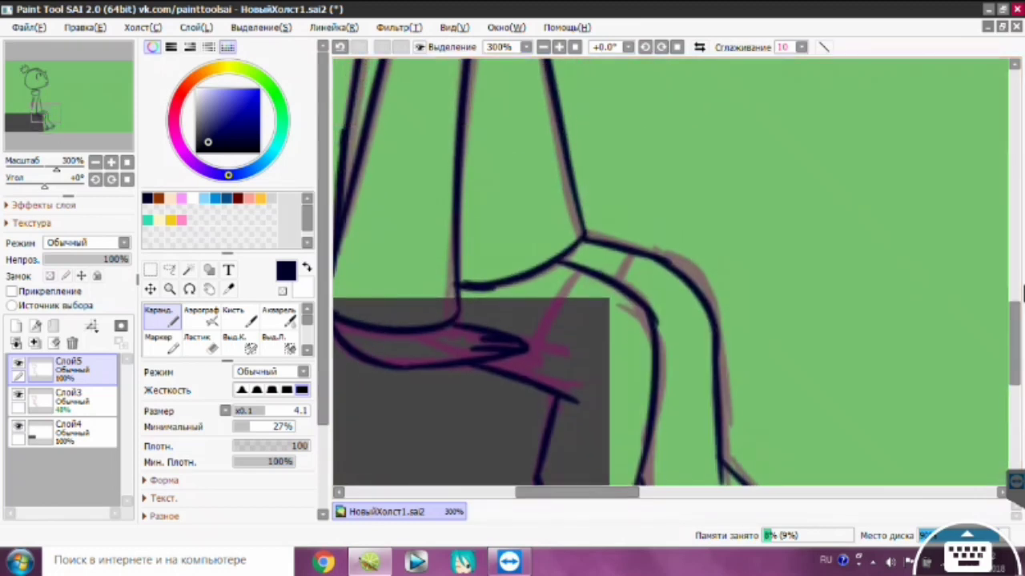
key("l")
scroll(670, 272, "up", 3)
scroll(669, 273, "up", 4)
key("n")
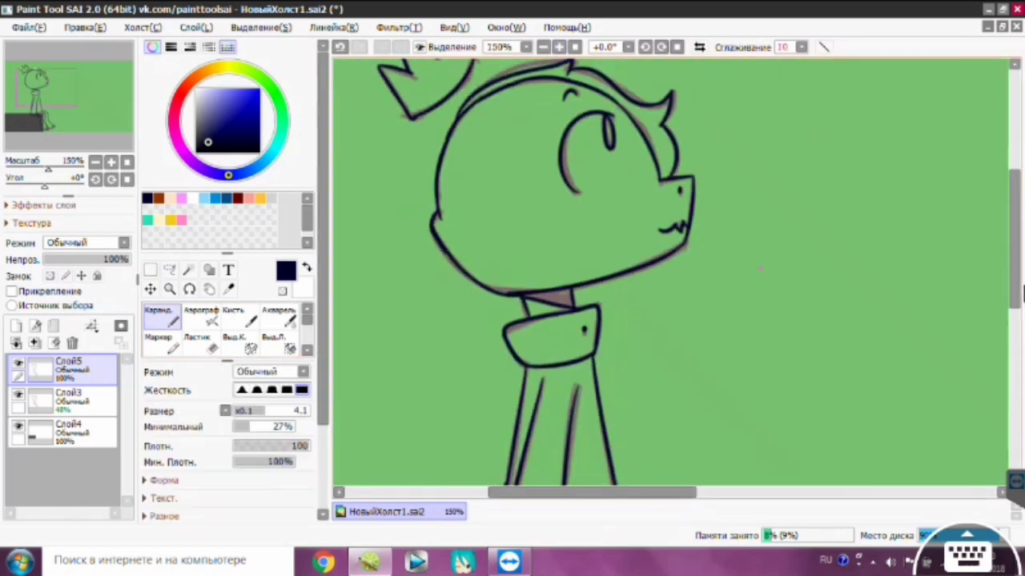
mouse_move(717, 234)
left_mouse_down()
mouse_move(724, 295)
mouse_move(766, 307)
left_mouse_up()
key("ctrl+z")
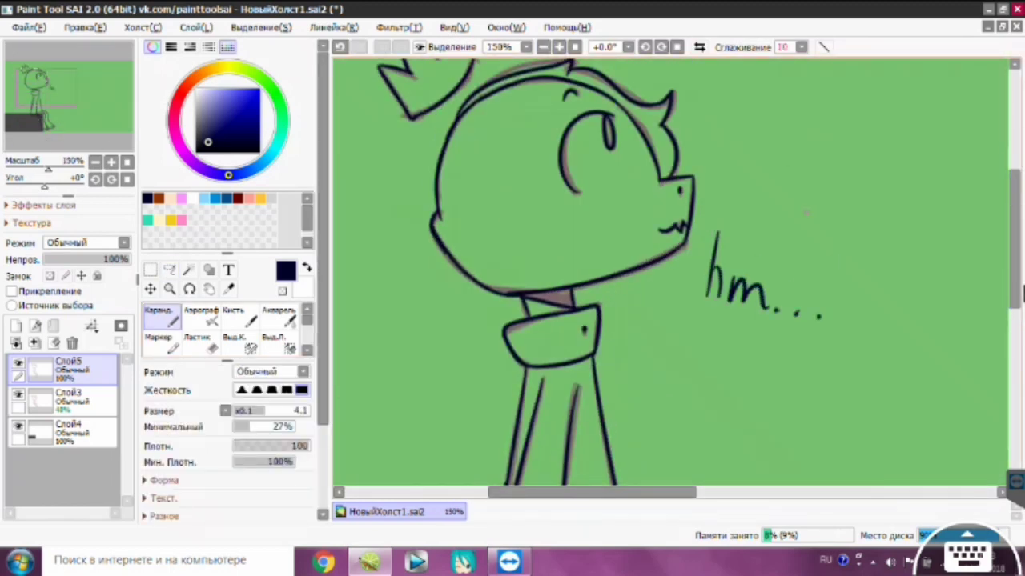
key("ctrl+z")
left_click_drag(793, 181, 850, 211)
key("ctrl+z")
key("ctrl+z")
key("ctrl+z")
key("ctrl+z")
key("ctrl+z")
key("ctrl+z")
key("ctrl+z")
key("ctrl+z")
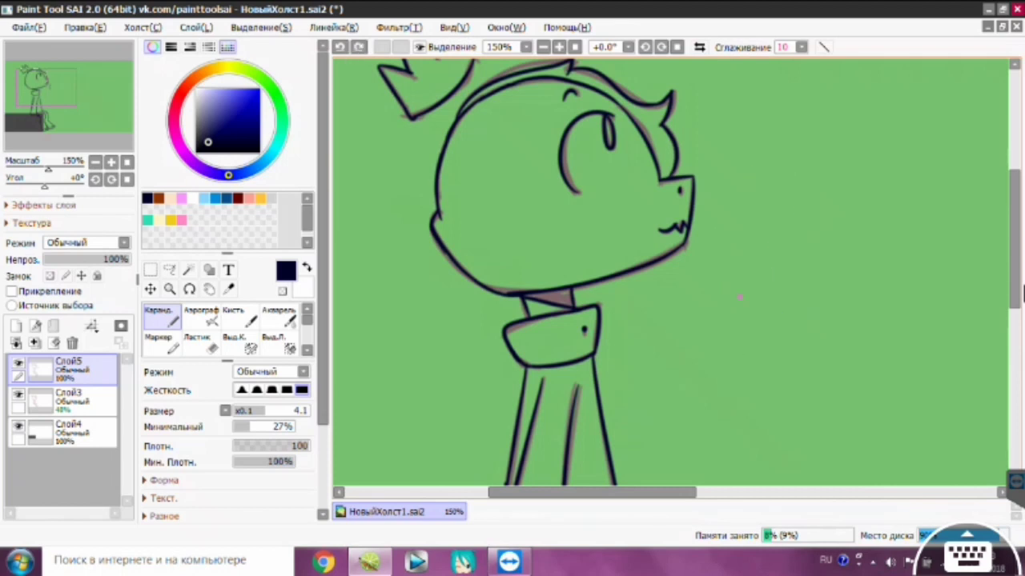
mouse_move(772, 182)
left_mouse_down()
mouse_move(757, 296)
mouse_move(740, 309)
left_mouse_up()
key("ctrl+z")
Step: Lasso the inked head with its crown and scale it down slightly with Free Transform, keeping the chin on the neck
scroll(1022, 293, "up", 2)
key("l")
mouse_move(516, 374)
left_mouse_down()
mouse_move(340, 80)
mouse_move(497, 72)
left_mouse_up()
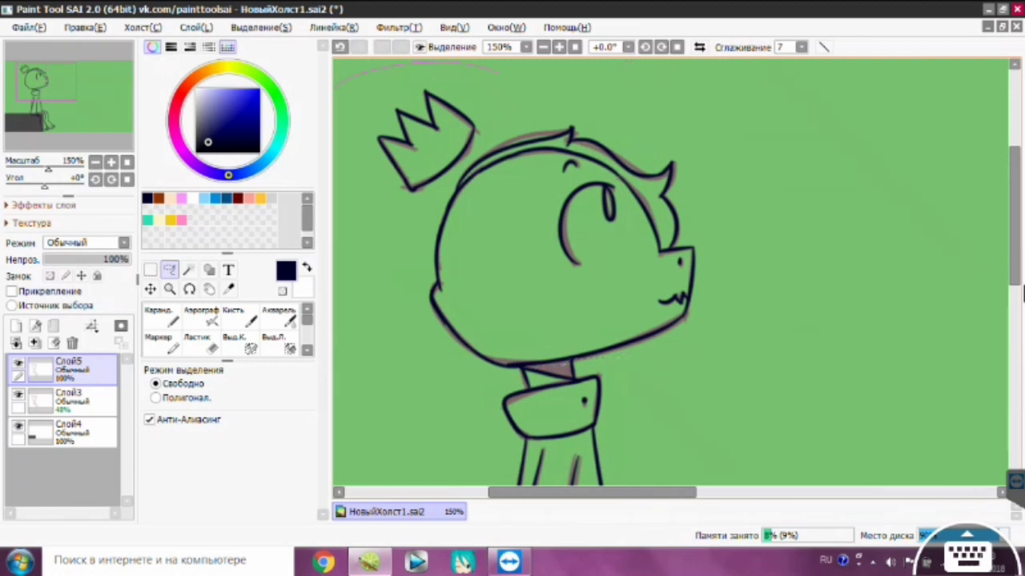
left_click_drag(570, 365, 526, 366)
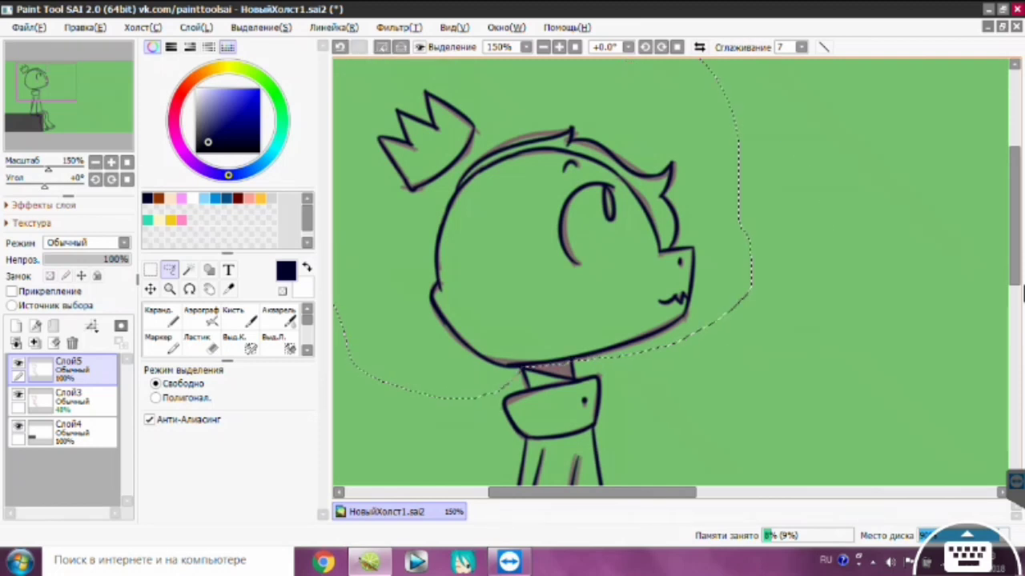
key("ctrl+t")
mouse_move(697, 87)
left_mouse_down()
mouse_move(704, 80)
mouse_move(669, 119)
left_mouse_up()
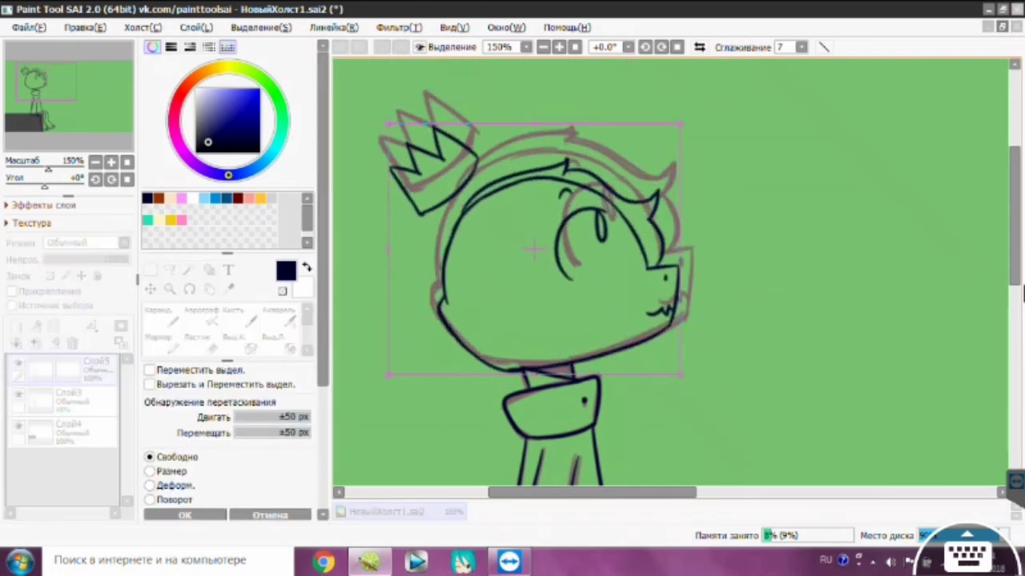
key("Return")
Step: Delete the sketch layer and add a new empty layer between the line art and the dark block
key("ctrl+minus")
key("ctrl+minus")
key("ctrl+minus")
key("ctrl+minus")
key("ctrl+plus")
key("ctrl+plus")
key("ctrl+plus")
key("ctrl+plus")
key("ctrl+minus")
key("ctrl+minus")
key("ctrl+minus")
key("ctrl+minus")
key("ctrl+minus")
key("ctrl+minus")
key("ctrl+minus")
key("ctrl+minus")
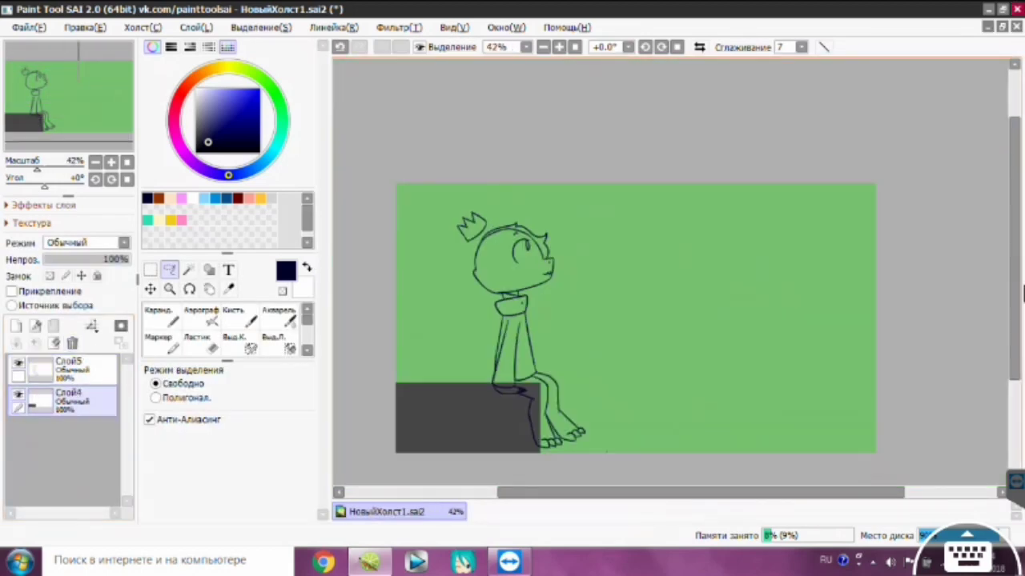
key("ctrl+plus")
key("ctrl+plus")
key("ctrl+plus")
key("ctrl+plus")
key("ctrl+plus")
key("ctrl+minus")
key("ctrl+minus")
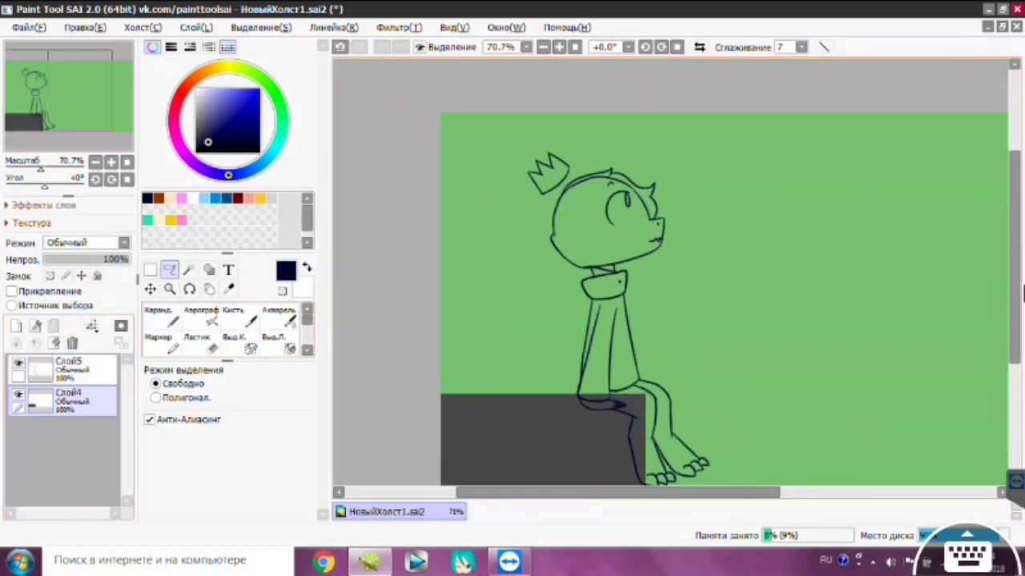
key("ctrl+shift+n")
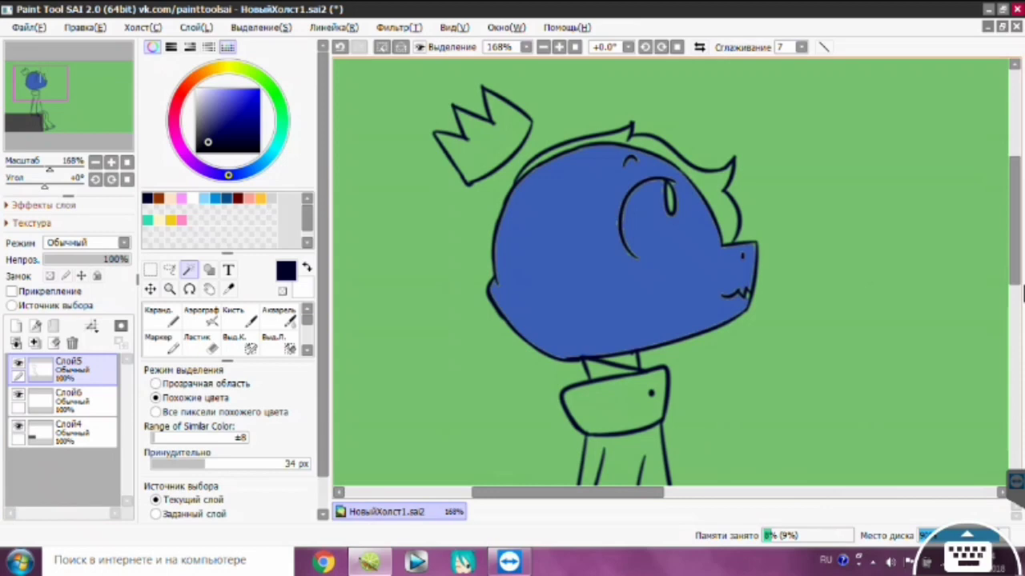
key("ctrl+minus")
key("ctrl+minus")
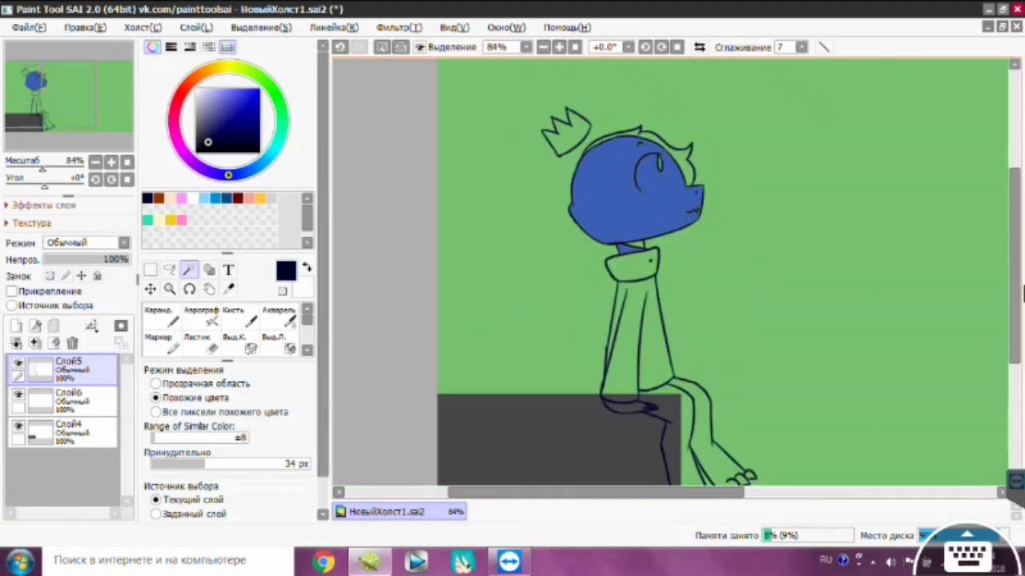
key("ctrl+plus")
key("ctrl+plus")
key("ctrl+plus")
key("ctrl+plus")
key("ctrl+d")
key("ctrl+minus")
key("ctrl+minus")
key("ctrl+minus")
key("ctrl+minus")
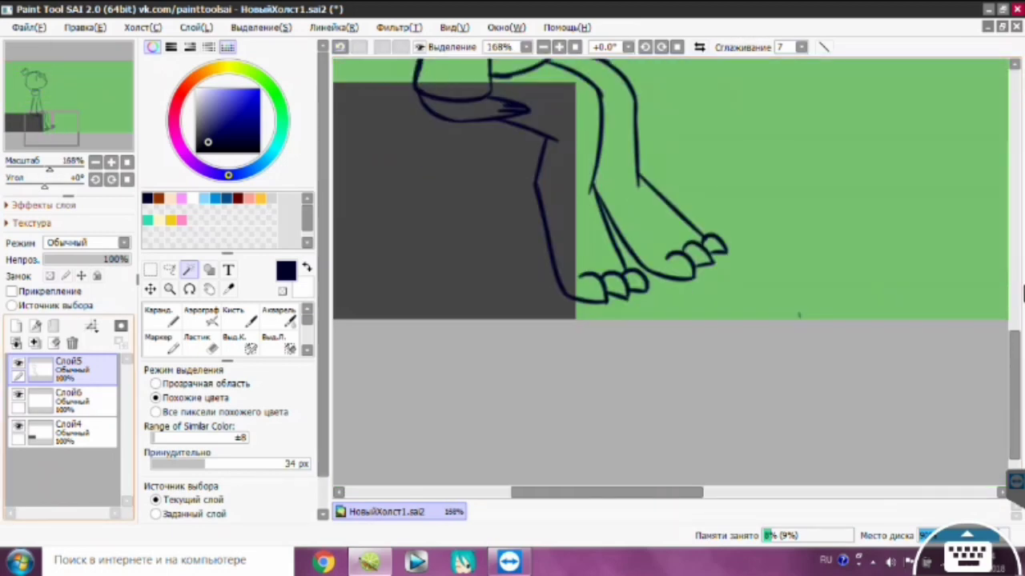
Step: Select the skin areas of the head, hand, both legs and toes with the Magic Wand at a similar-colour range of ±72
key("ctrl+z")
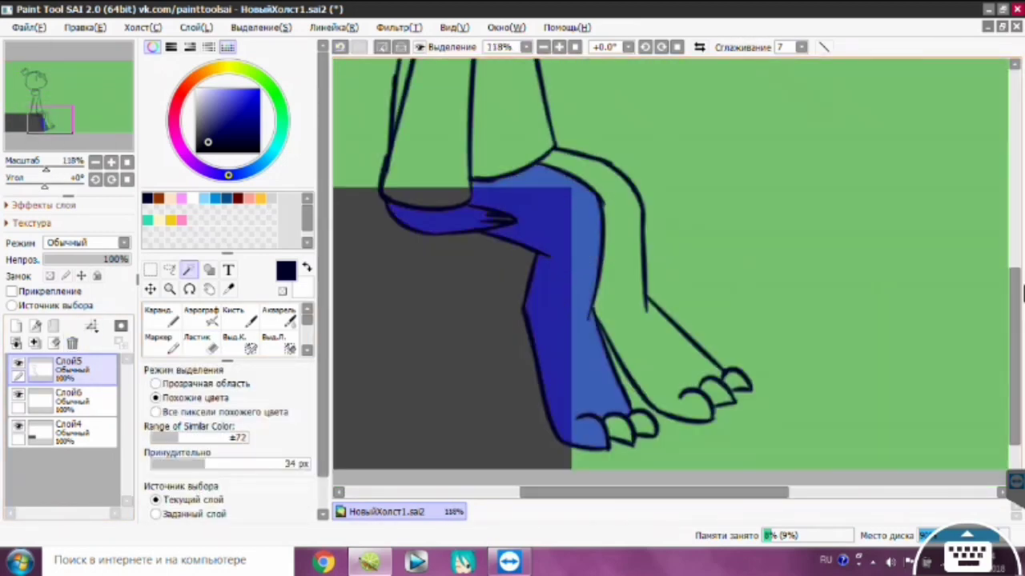
key("ctrl+plus")
key("ctrl+plus")
key("ctrl+plus")
key("ctrl+plus")
key("ctrl+plus")
key("ctrl+minus")
key("ctrl+minus")
key("ctrl+minus")
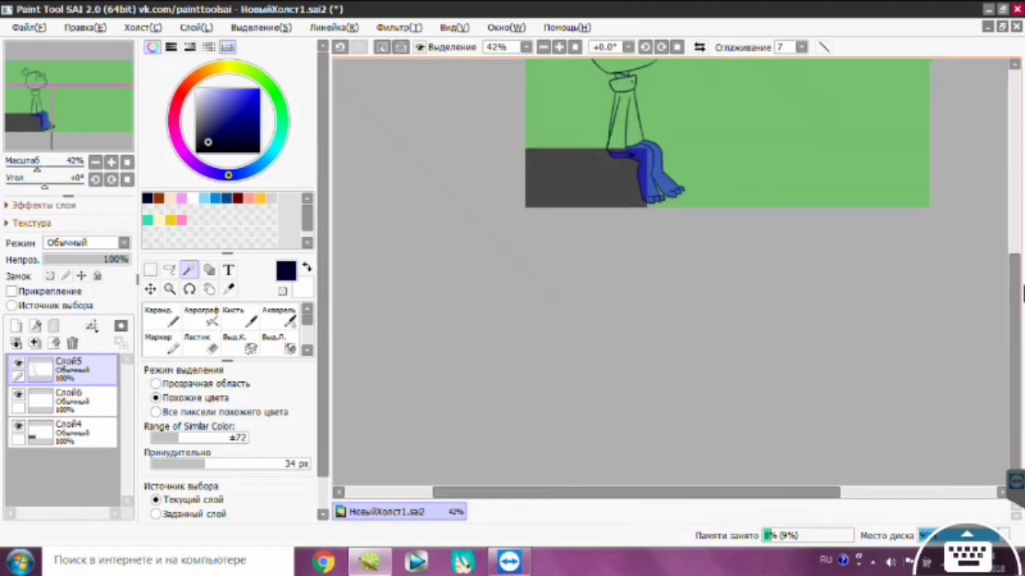
key("ctrl+plus")
key("ctrl+plus")
key("ctrl+plus")
Step: Draw the eye's missing front and lower edge in teal on the new layer with the Pencil
key("n")
key("ctrl+minus")
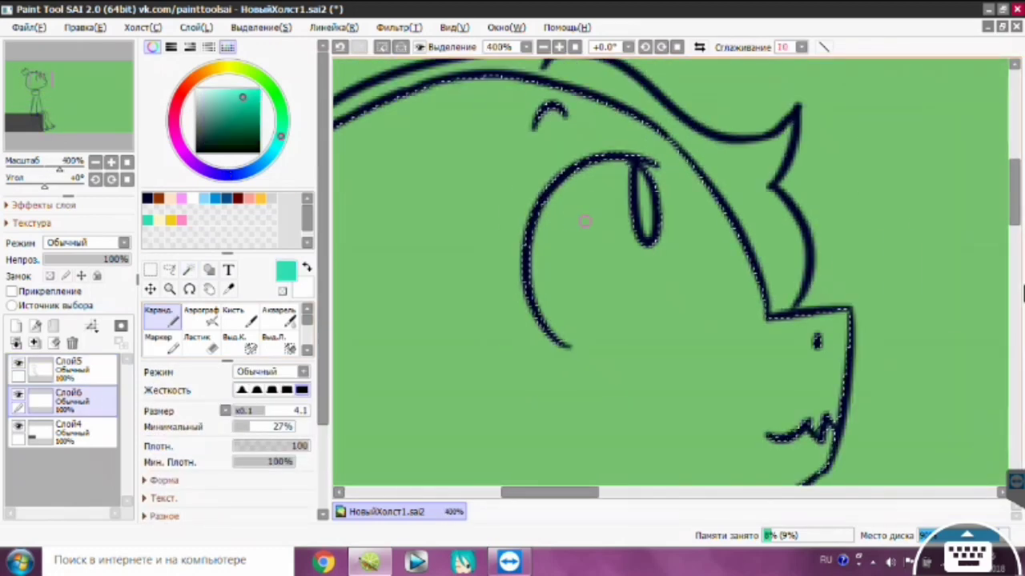
left_click_drag(657, 164, 539, 340)
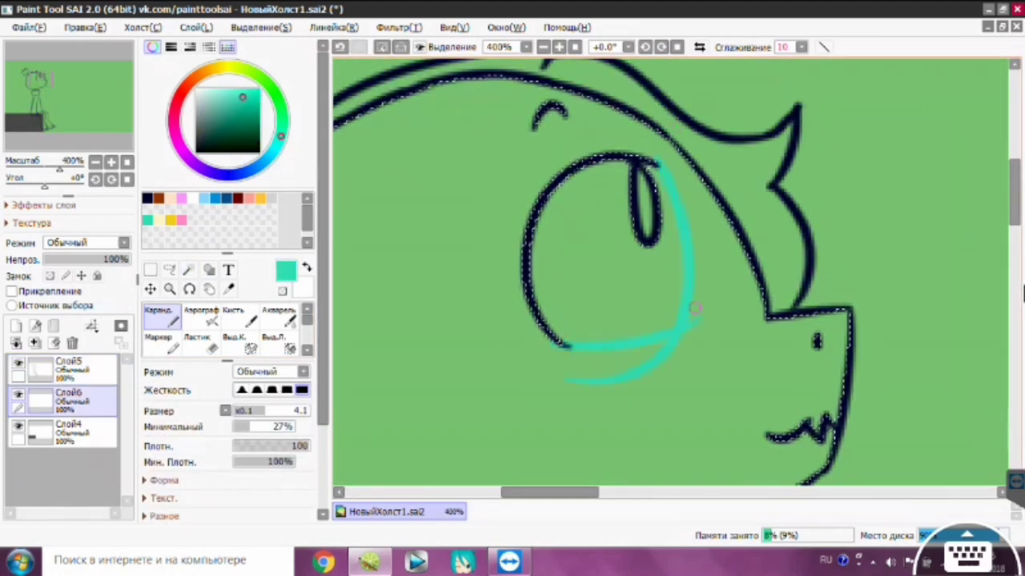
left_click_drag(567, 378, 678, 343)
Step: Fill the selected head area around the eye with teal using the Bucket
key("ctrl+minus")
key("ctrl+minus")
key("ctrl+minus")
key("ctrl+minus")
left_click(209, 269)
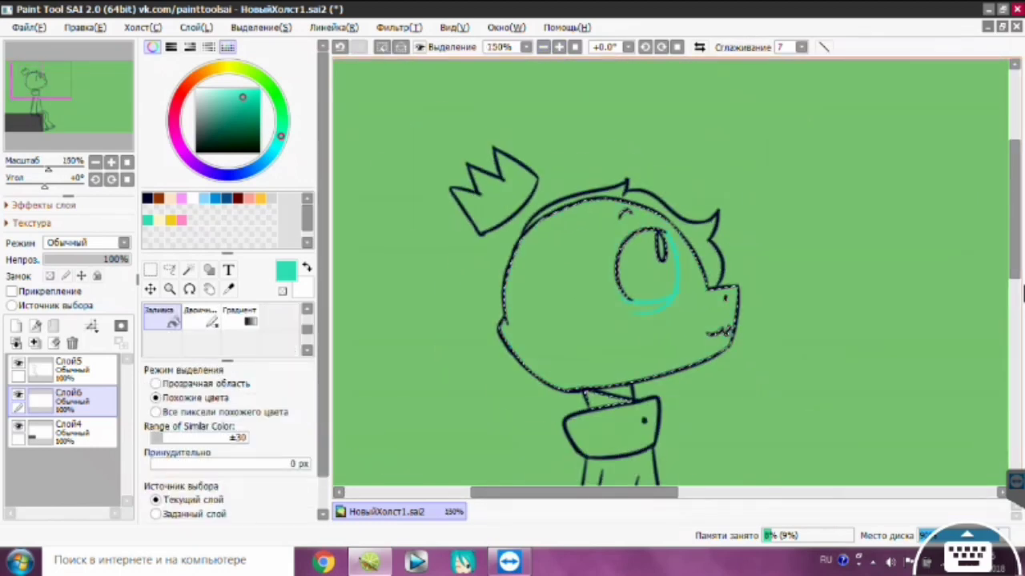
left_click(503, 297)
Step: Paint over the thin unfilled gaps around the eye's front and lower edge with the teal Pencil
key("ctrl+plus")
key("ctrl+plus")
key("ctrl+plus")
key("ctrl+plus")
key("ctrl+plus")
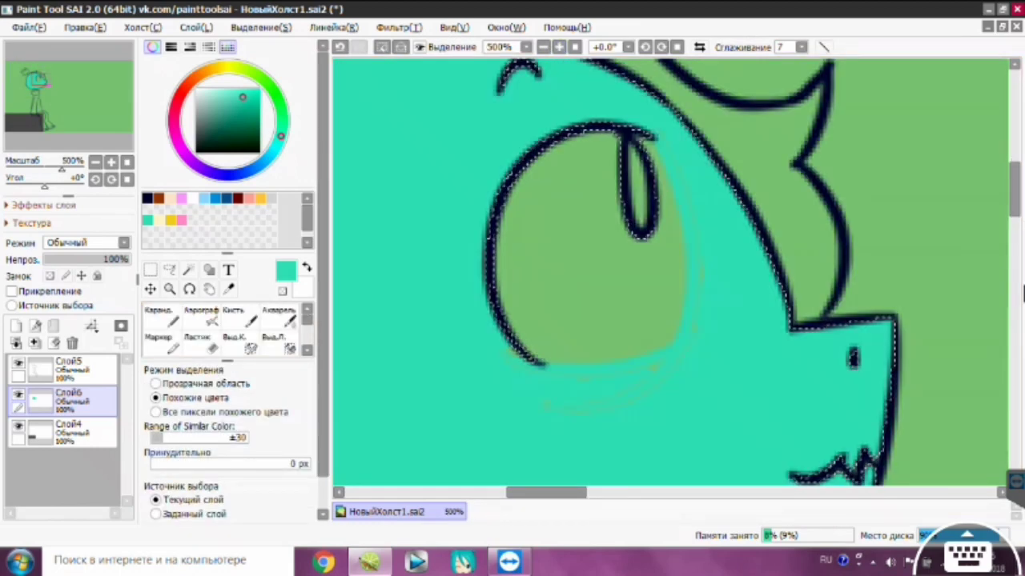
key("n")
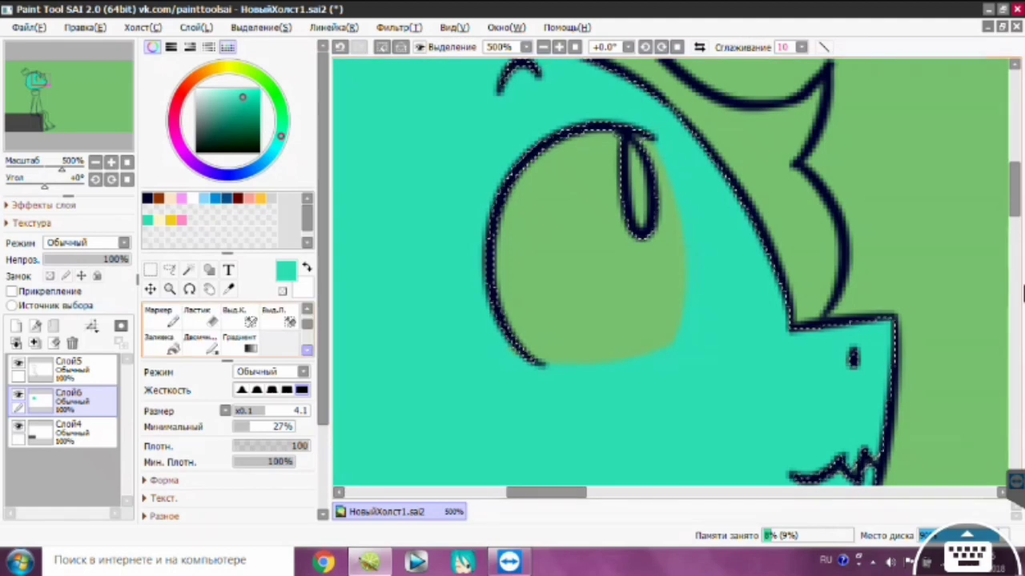
Step: Fill the inside of the eye with white, leaving the pupil empty
left_click(209, 270)
left_click(585, 265)
left_click(196, 89)
key("ctrl+z")
left_click(585, 264)
key("ctrl+minus")
key("ctrl+minus")
key("ctrl+minus")
key("ctrl+minus")
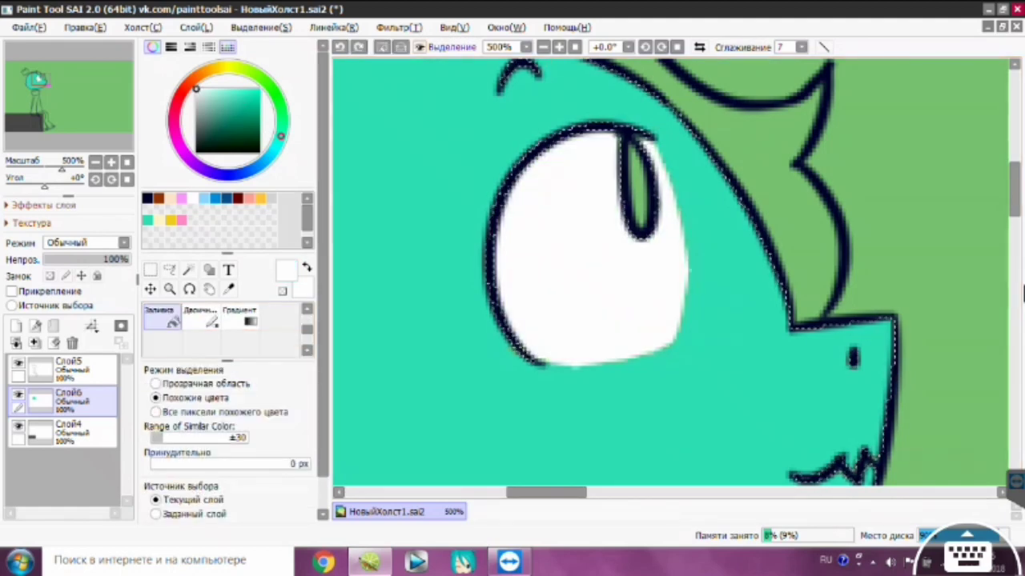
Step: Fill both legs, the toes and the hand with the teal skin colour and clear the selection
left_click(644, 237, "alt")
scroll(645, 237, "down", 3)
scroll(644, 272, "down", 3)
left_click(435, 411)
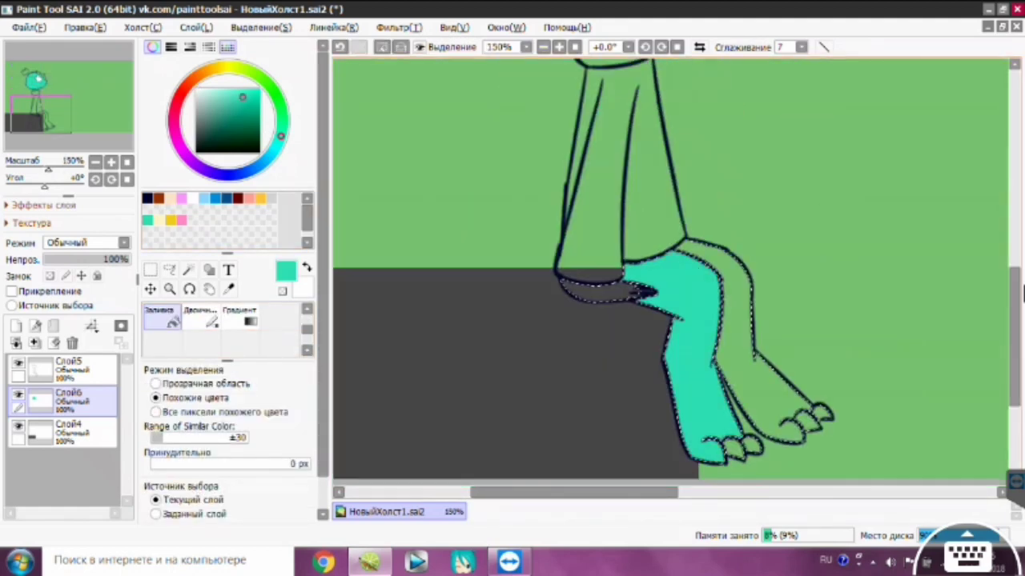
left_click(606, 286)
key("ctrl+plus")
key("ctrl+plus")
key("ctrl+plus")
key("ctrl+plus")
key("ctrl+plus")
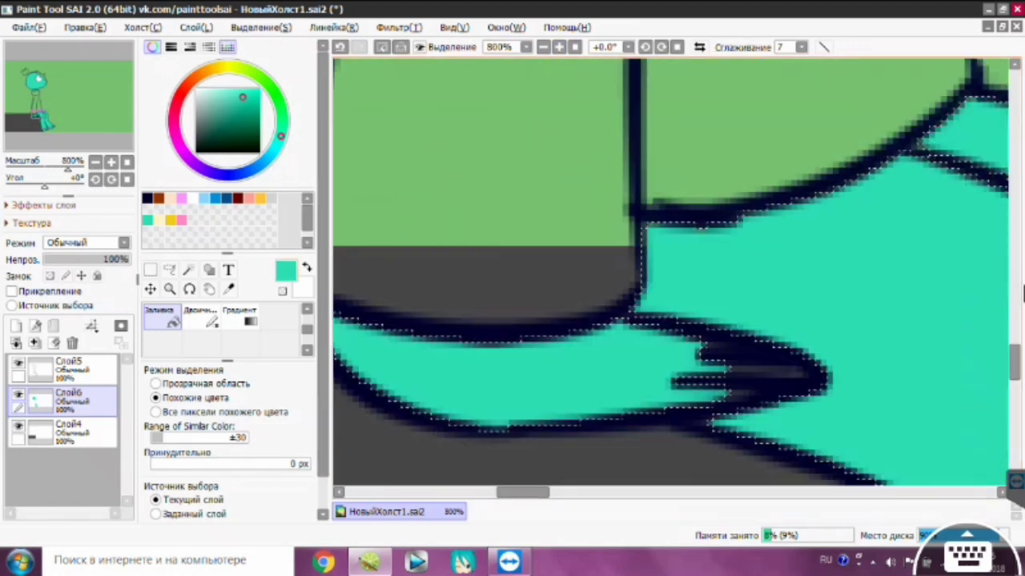
key("ctrl+d")
key("n")
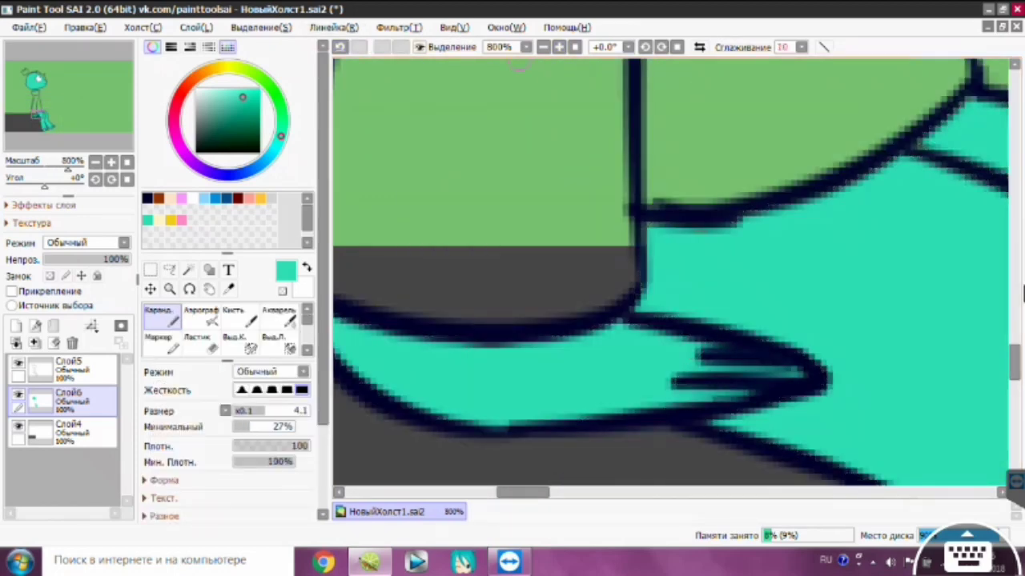
Step: Select the hair inside the line art and fill it with pale cream on the colour layer
key("ctrl+minus")
key("ctrl+minus")
key("ctrl+minus")
key("ctrl+minus")
key("ctrl+minus")
key("ctrl+minus")
scroll(673, 272, "up", 3)
key("w")
left_click(704, 132)
left_click(210, 88)
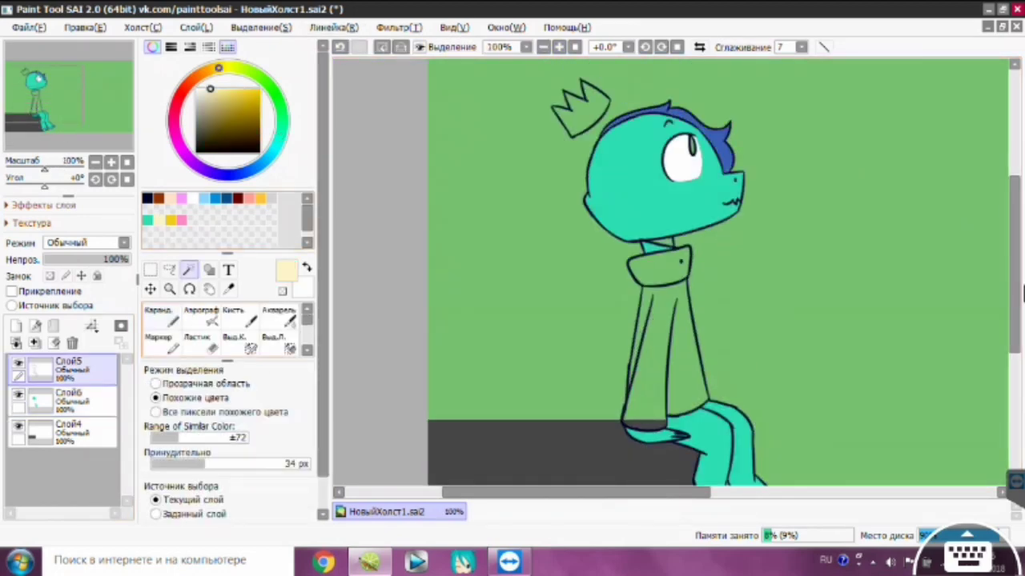
left_click(209, 270)
left_click(68, 400)
left_click(158, 317)
left_click(704, 132)
scroll(673, 272, "up", 1)
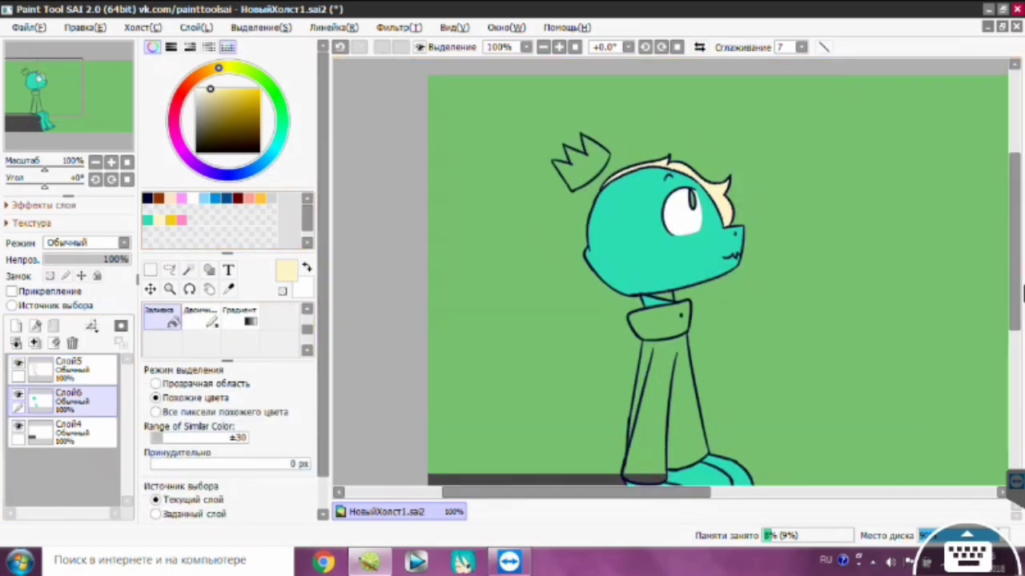
Step: Select the crown inside the line art, fill it with golden yellow and clear the selection
left_click(68, 368)
key("w")
left_click(580, 164)
left_click(159, 316)
left_click(252, 93)
left_click(580, 164)
key("ctrl+d")
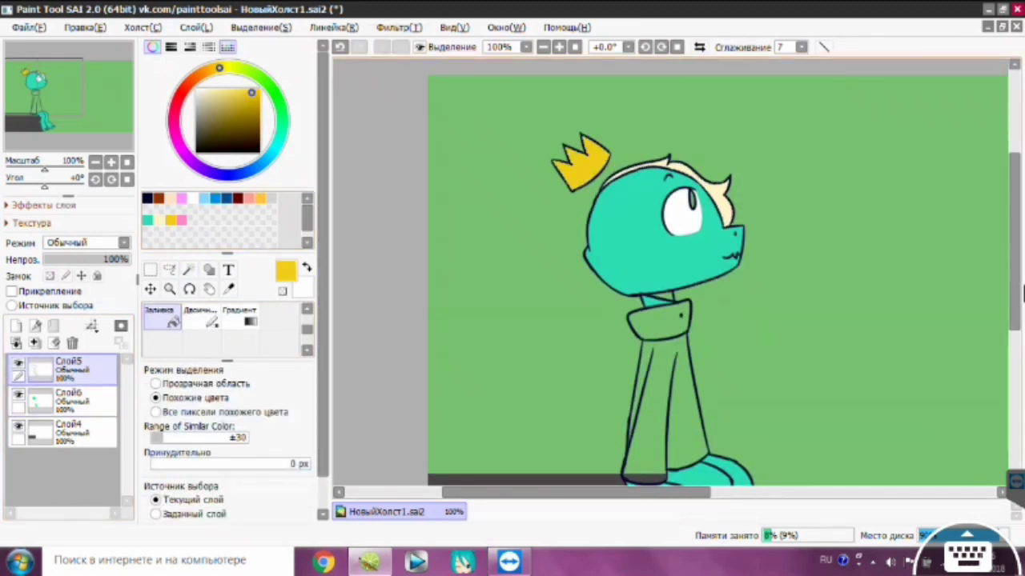
Step: Fill the triangular shadow on the neck under the chin with dark navy and cover its leftover gaps
scroll(672, 272, "down", 1)
left_click(227, 198)
scroll(669, 273, "up", 5)
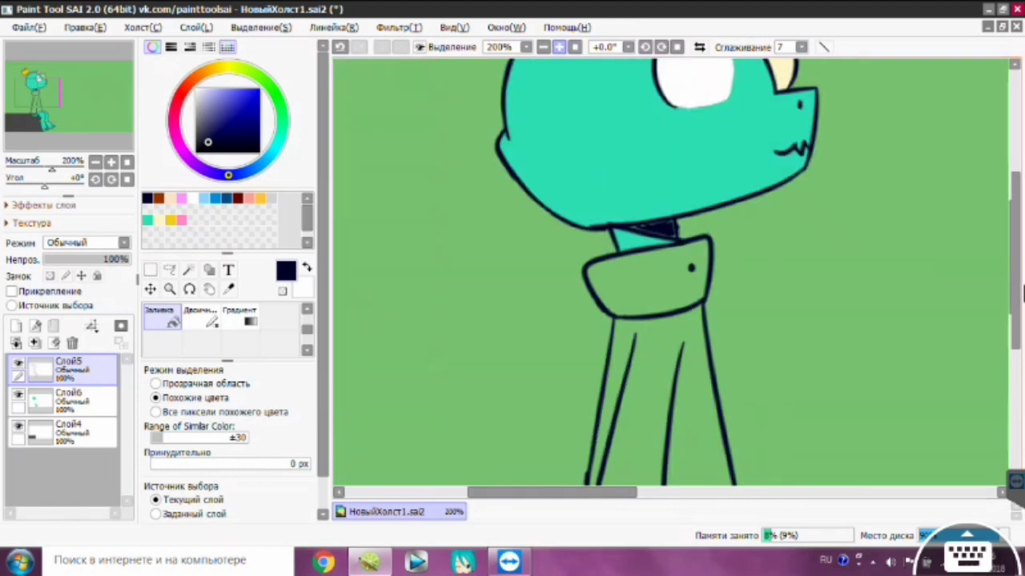
key("n")
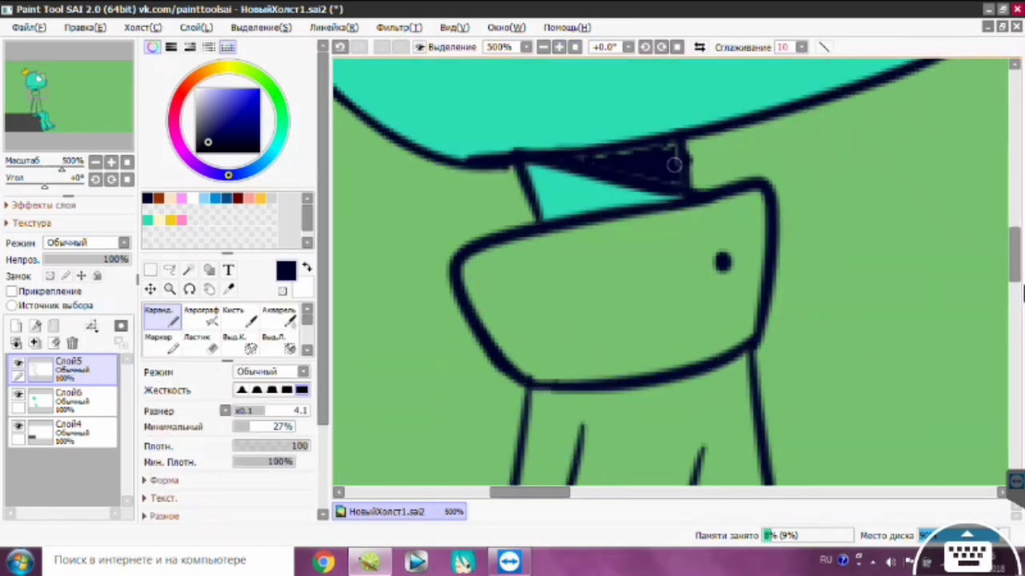
mouse_move(674, 164)
left_mouse_down()
mouse_move(568, 160)
mouse_move(576, 159)
left_mouse_up()
key("e")
scroll(669, 274, "down", 6)
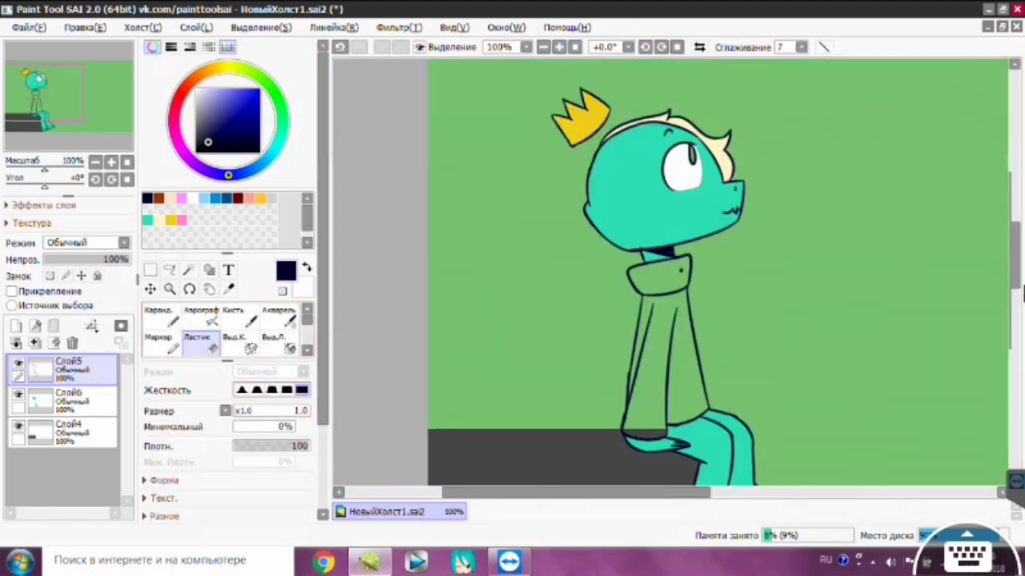
Step: Select the sweater body, sleeve and collar, fill them with pink on the colour layer and clear the selection
key("w")
left_click(664, 320)
left_click(68, 397)
left_click(181, 220)
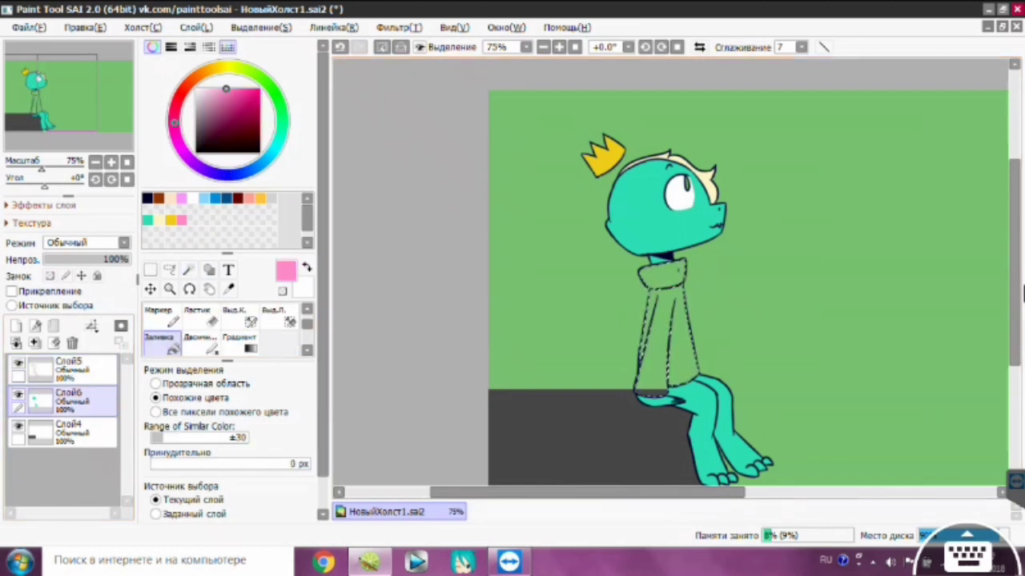
left_click(665, 320)
scroll(669, 266, "up", 1)
key("ctrl+d")
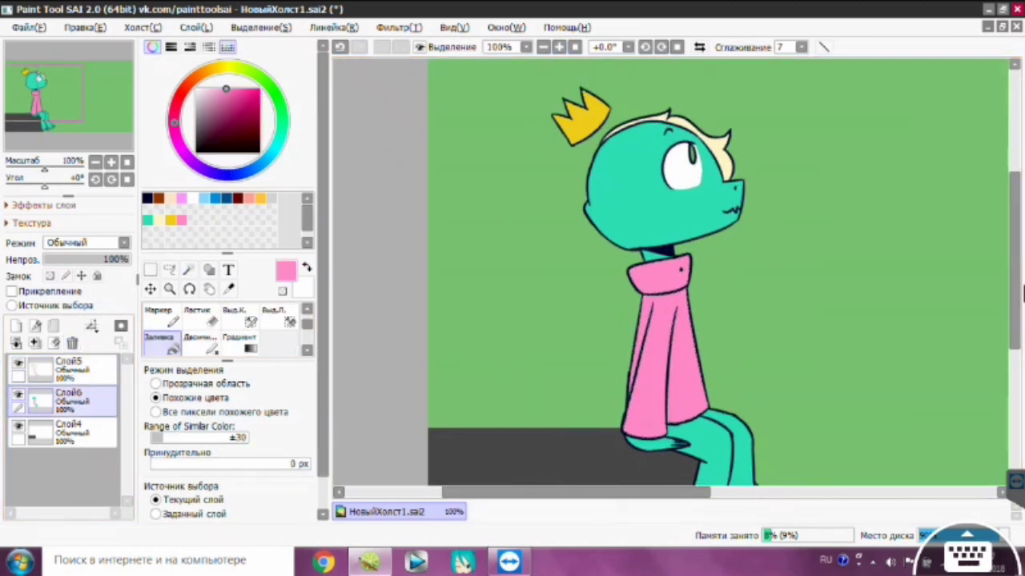
Step: Remove the neck shadow's dark fill and repaint the triangle in navy with the Pencil on the line art layer
key("ctrl+z")
key("ctrl+z")
key("ctrl+z")
key("ctrl+z")
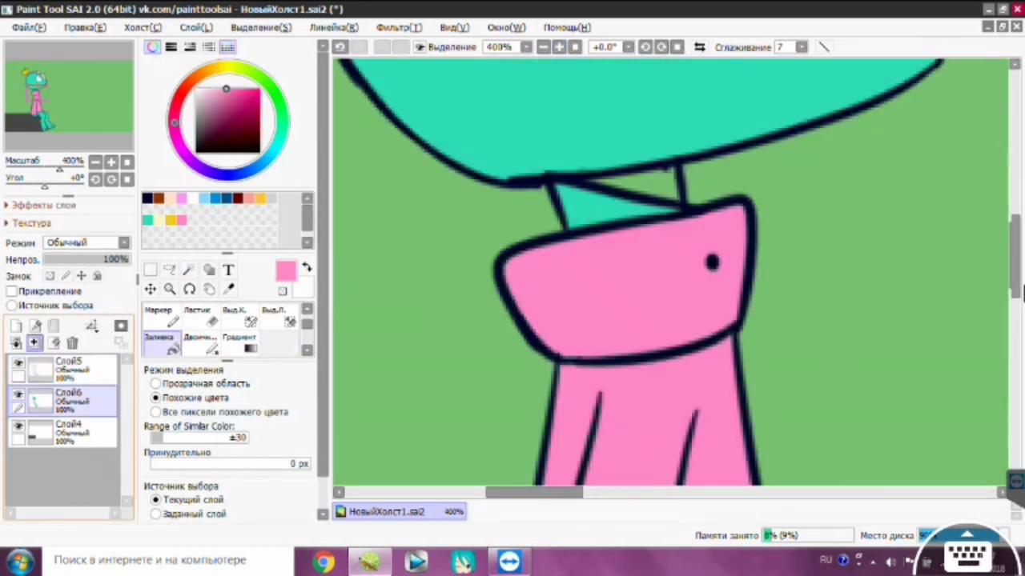
left_click(609, 181, "alt")
mouse_move(588, 186)
left_mouse_down()
mouse_move(680, 181)
mouse_move(676, 168)
left_mouse_up()
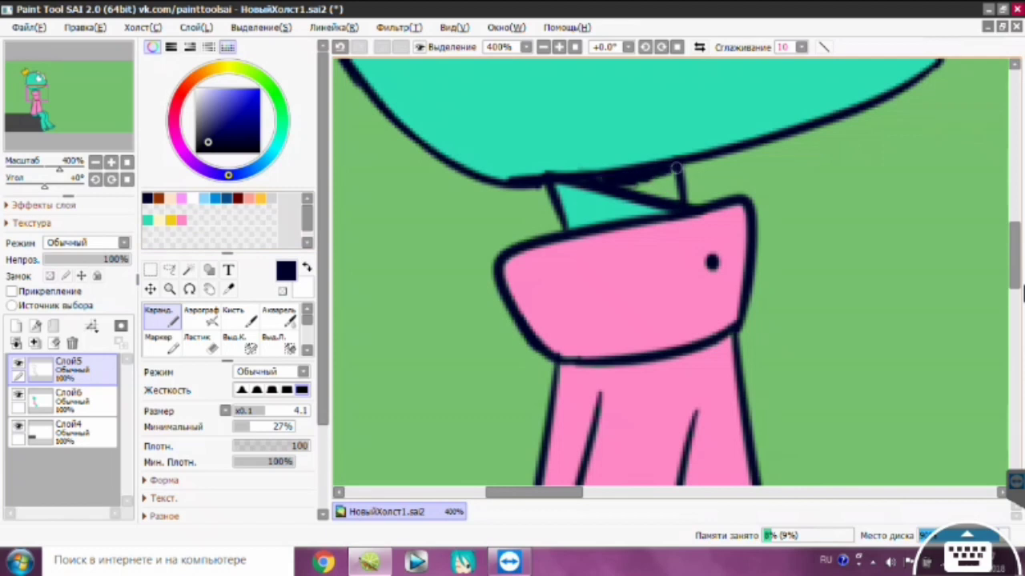
left_click_drag(675, 210, 680, 194)
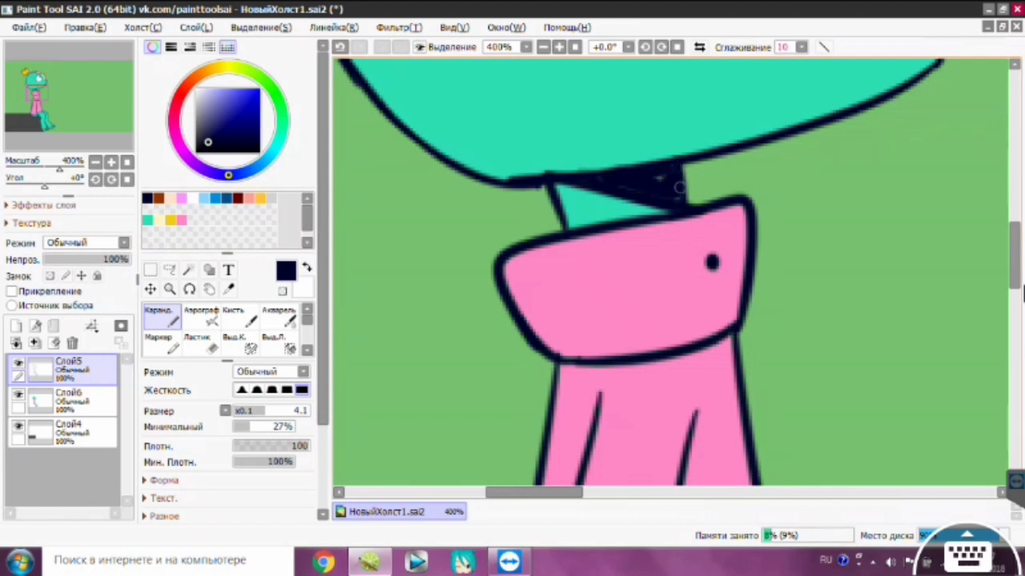
Step: Select the inside of the pupil with the Magic Wand and fill it with golden yellow on the colour layer
key("Home")
key("w")
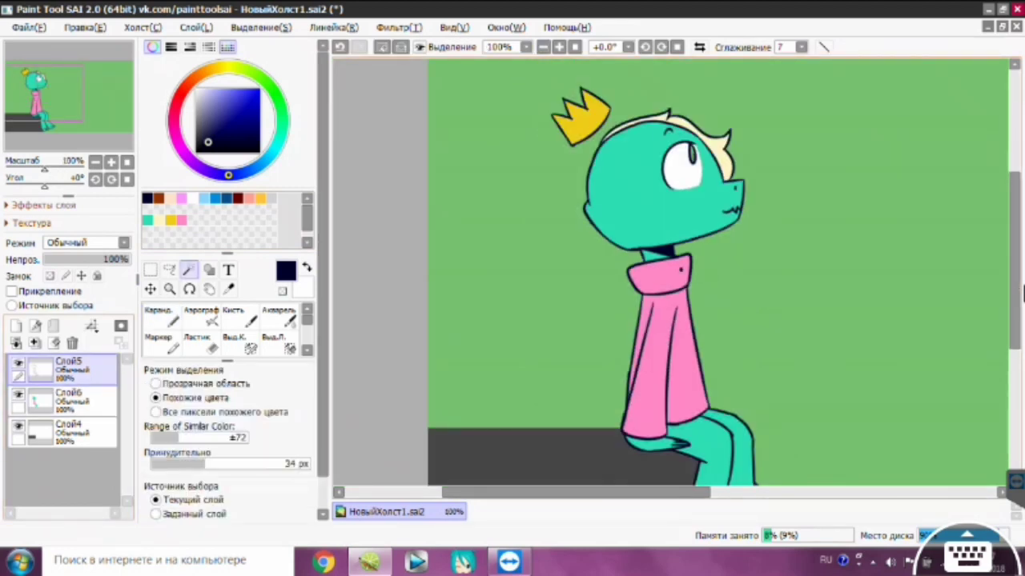
key("ctrl+plus")
key("ctrl+plus")
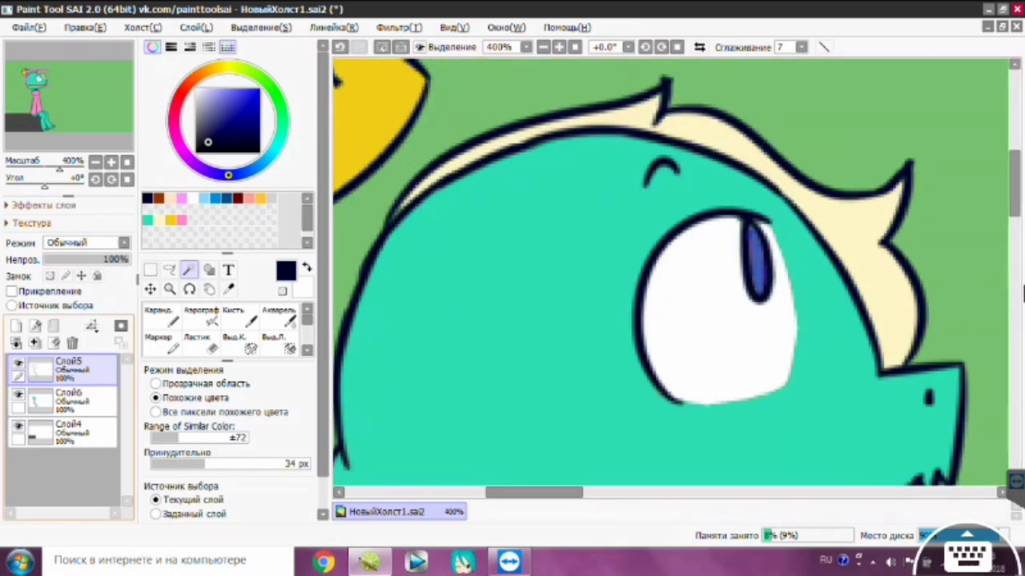
left_click(68, 396)
scroll(227, 328, "down", 1)
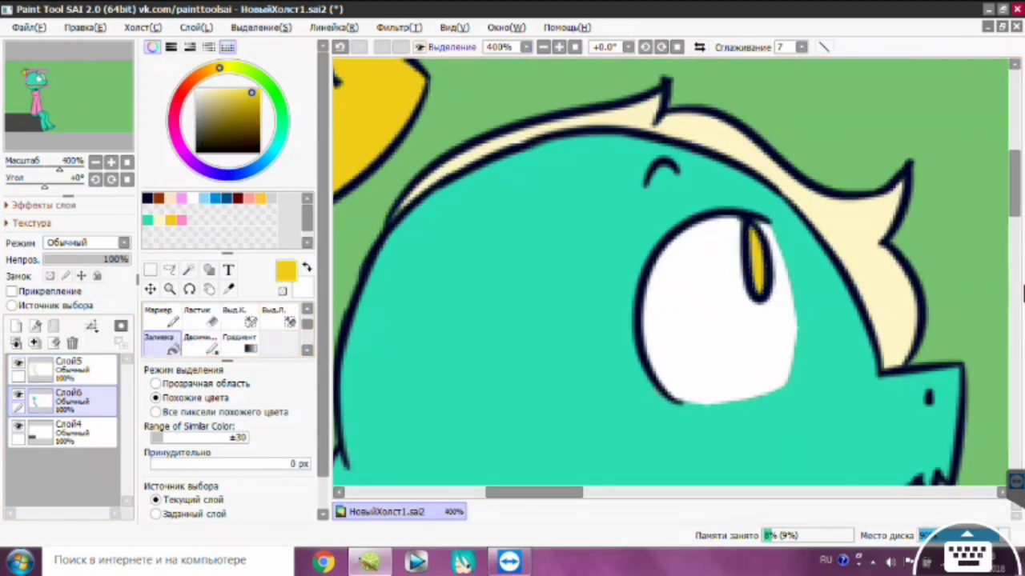
Step: Select the character's teal skin areas and pink sweater with the Magic Wand as the bounds for shading
key("minus")
key("minus")
key("minus")
key("minus")
key("b")
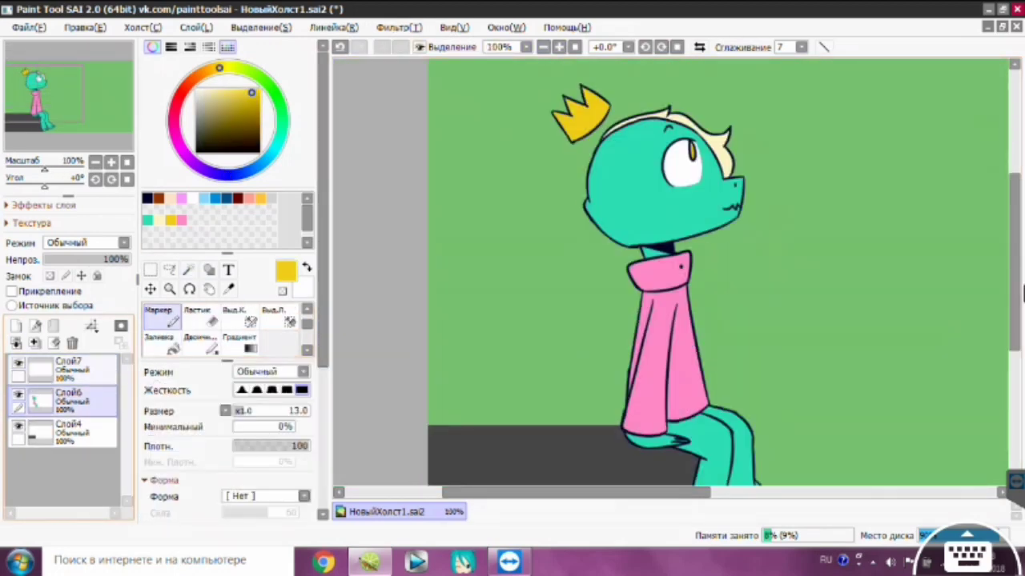
key("w")
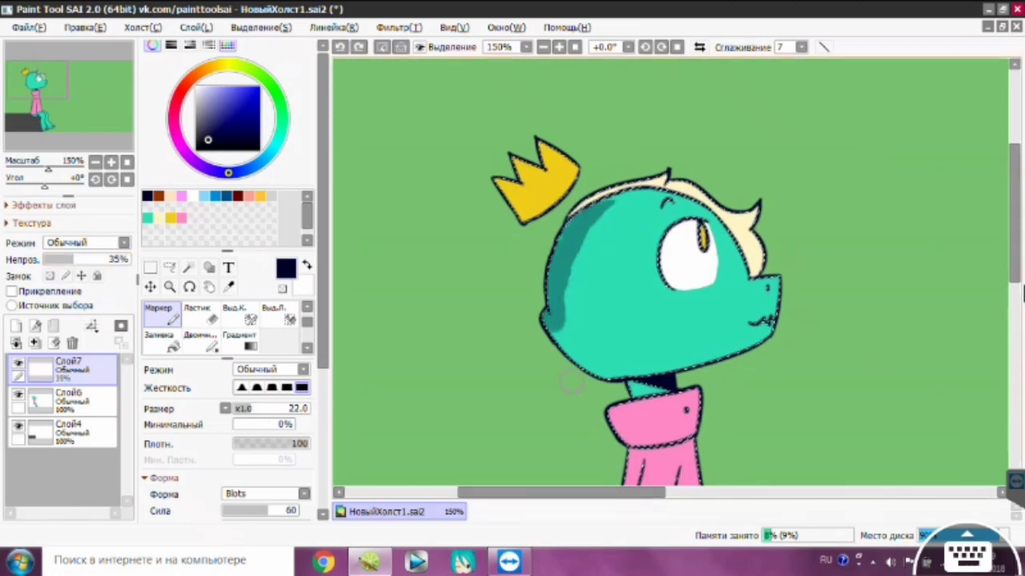
Step: Shade the back of the head, collar and sweater in dark navy on the 35% opacity layer, trimming the sleeve shadow with the Eraser
left_click_drag(641, 186, 549, 264)
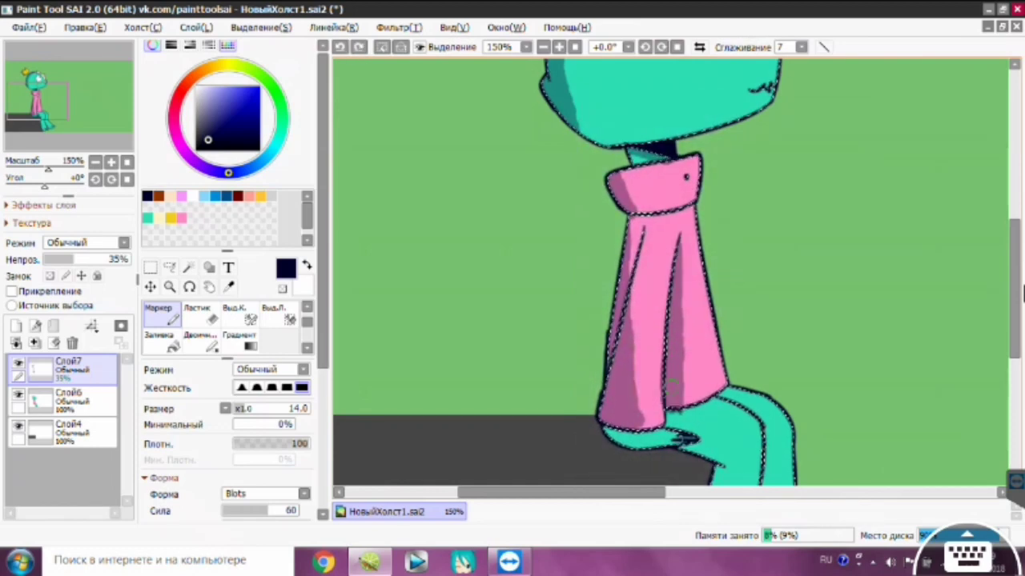
key("e")
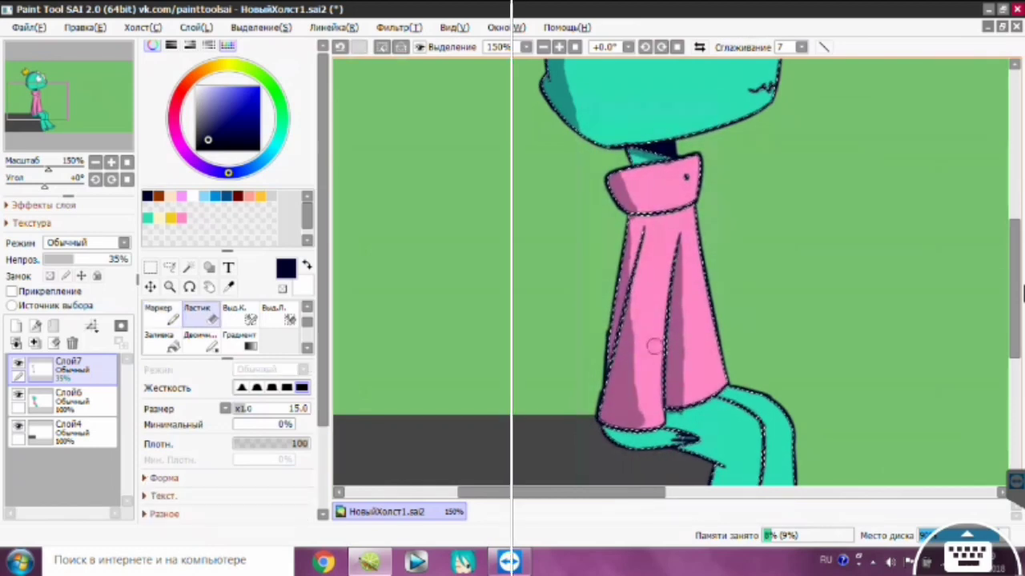